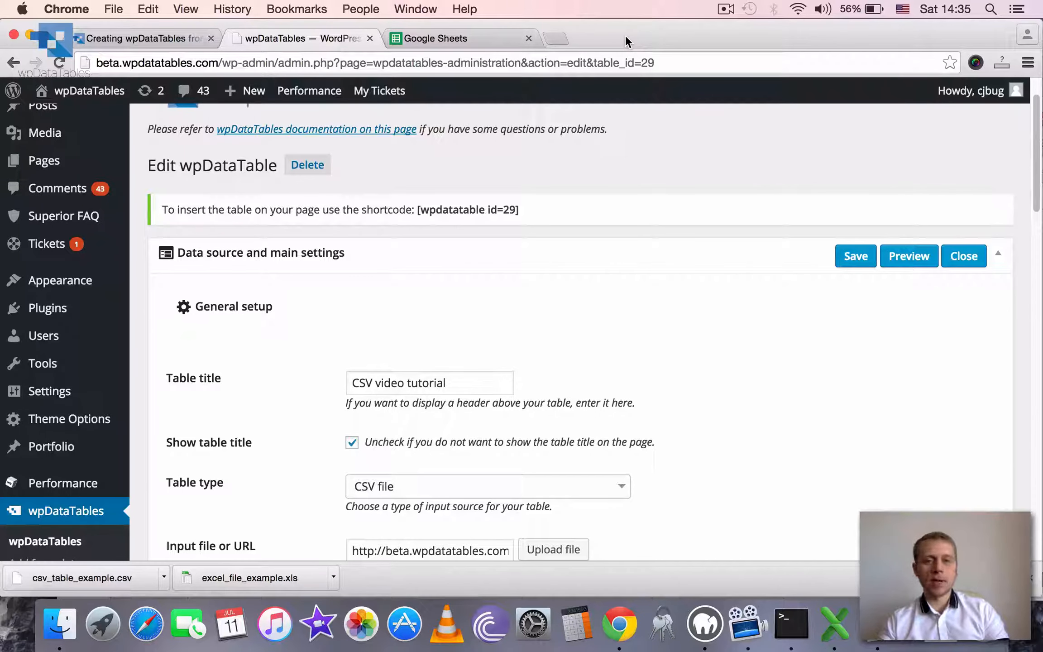
# Switch to Excel and look through all rows of the sample contact table in Workbook2
pyautogui.click(473, 38)
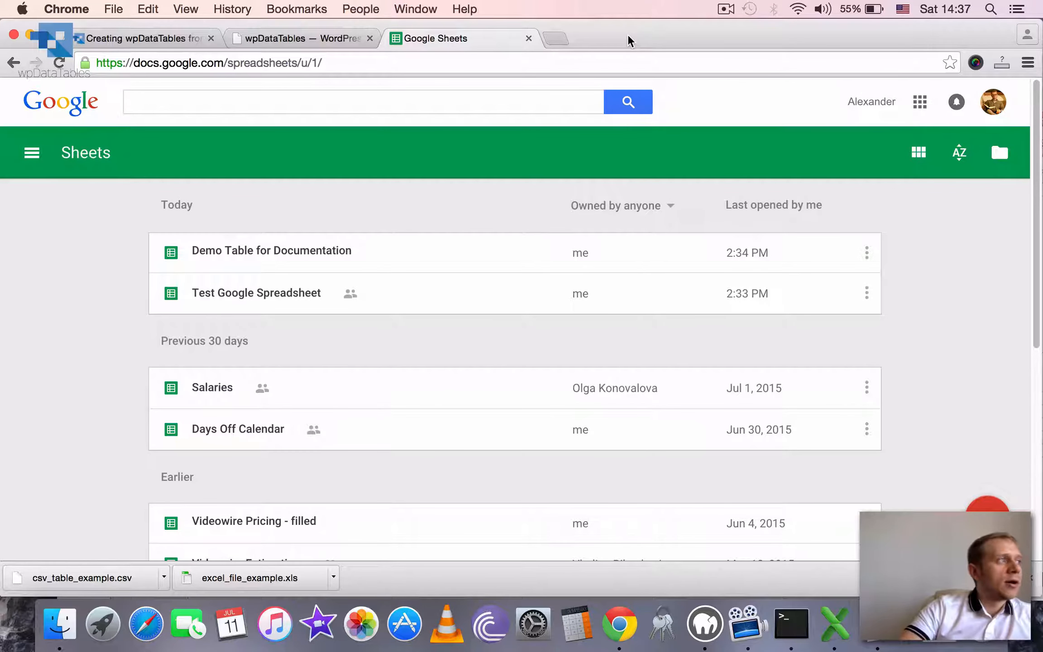
pyautogui.moveTo(628, 36); pyautogui.dragTo(626, 36)
pyautogui.click(829, 629)
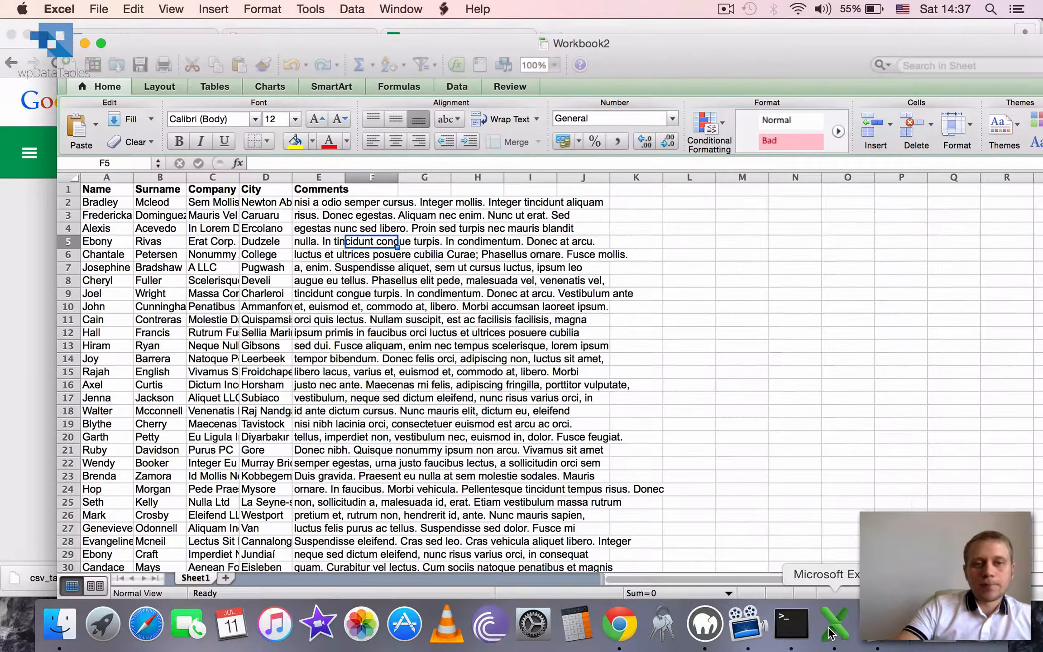
pyautogui.click(96, 192)
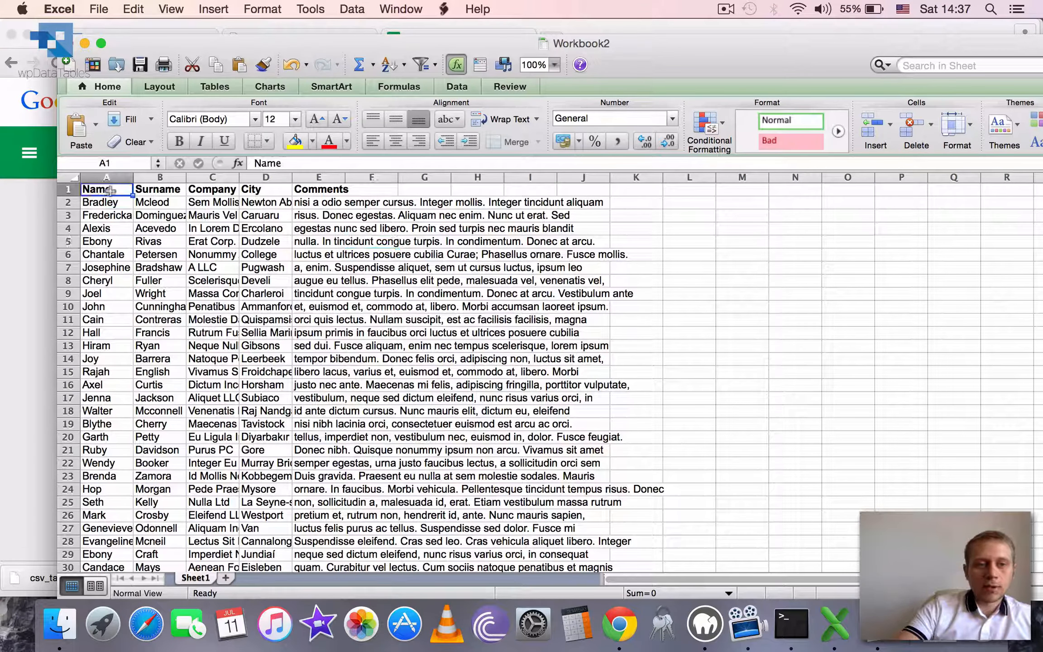
pyautogui.moveTo(714, 43); pyautogui.dragTo(712, 28)
pyautogui.scroll(-10, 592, 327)
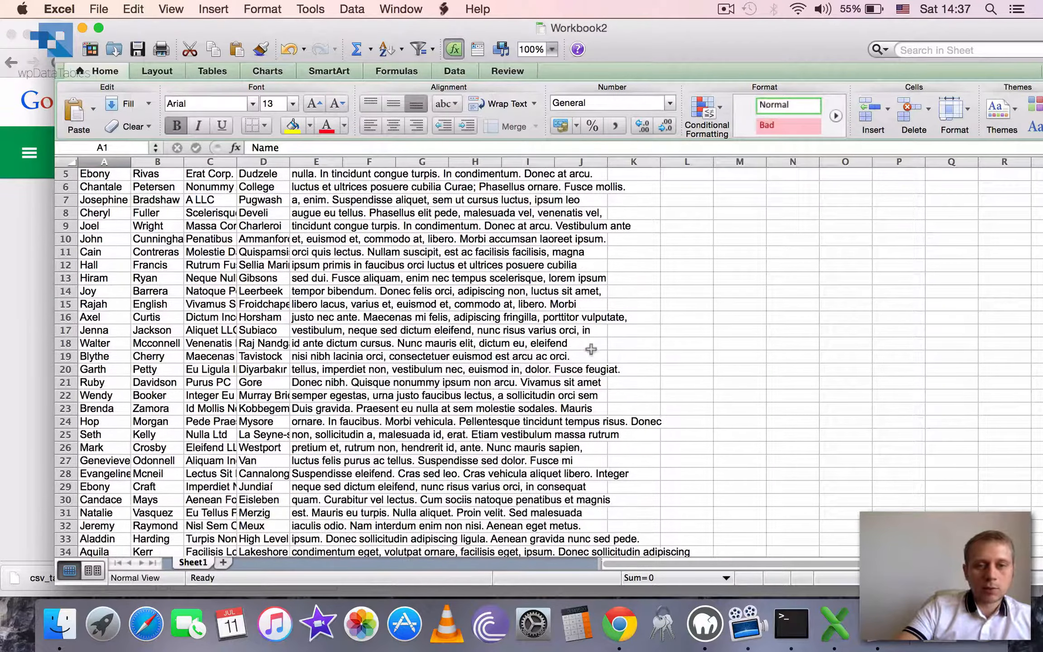
pyautogui.scroll(-12, 590, 352)
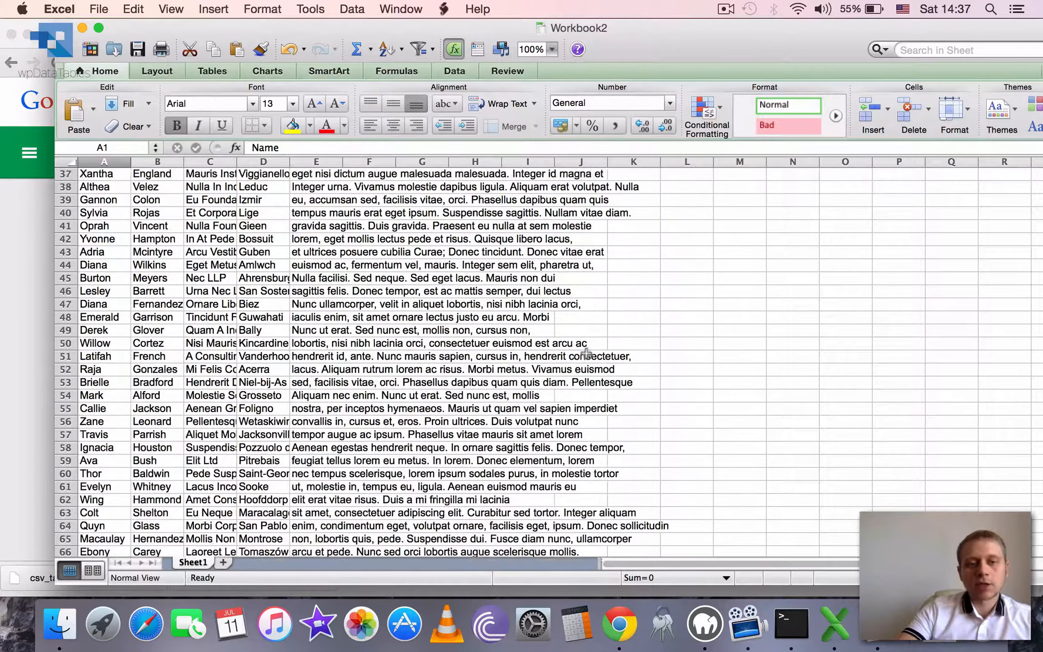
pyautogui.scroll(-7, 585, 356)
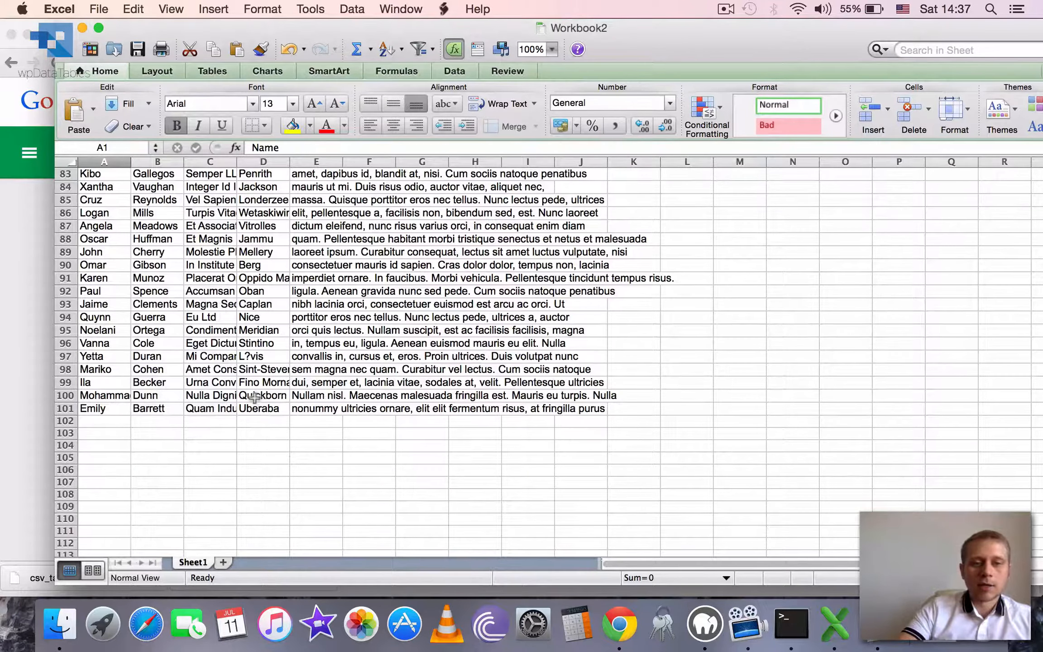
pyautogui.scroll(20, 257, 395)
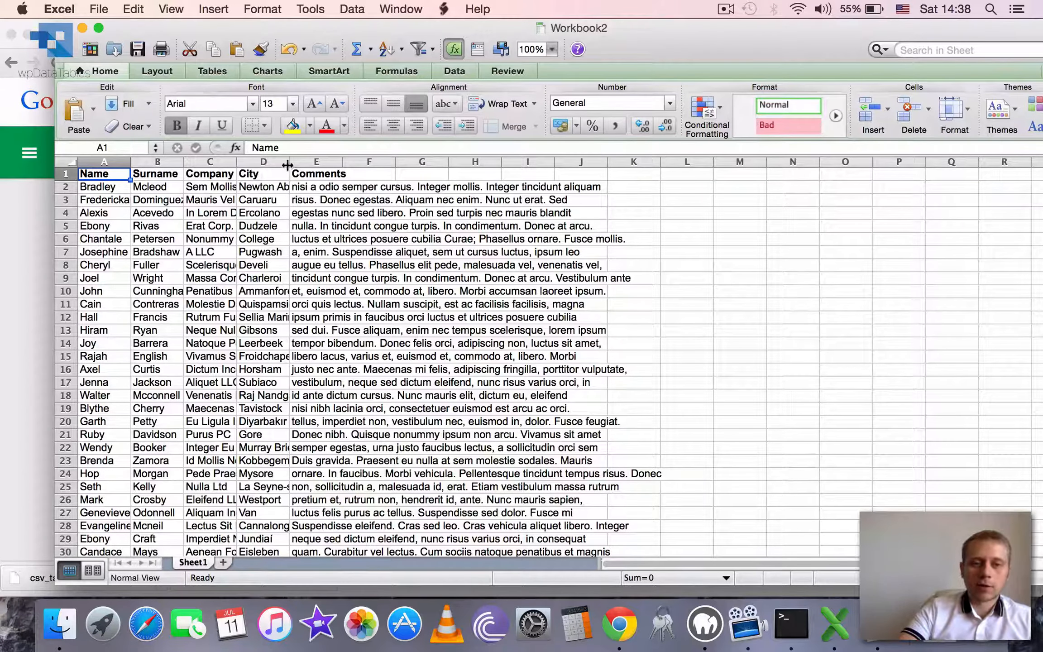
# Copy the whole table from Sheet1, cells A1 to E101, including the header row
pyautogui.moveTo(114, 174); pyautogui.dragTo(310, 457)
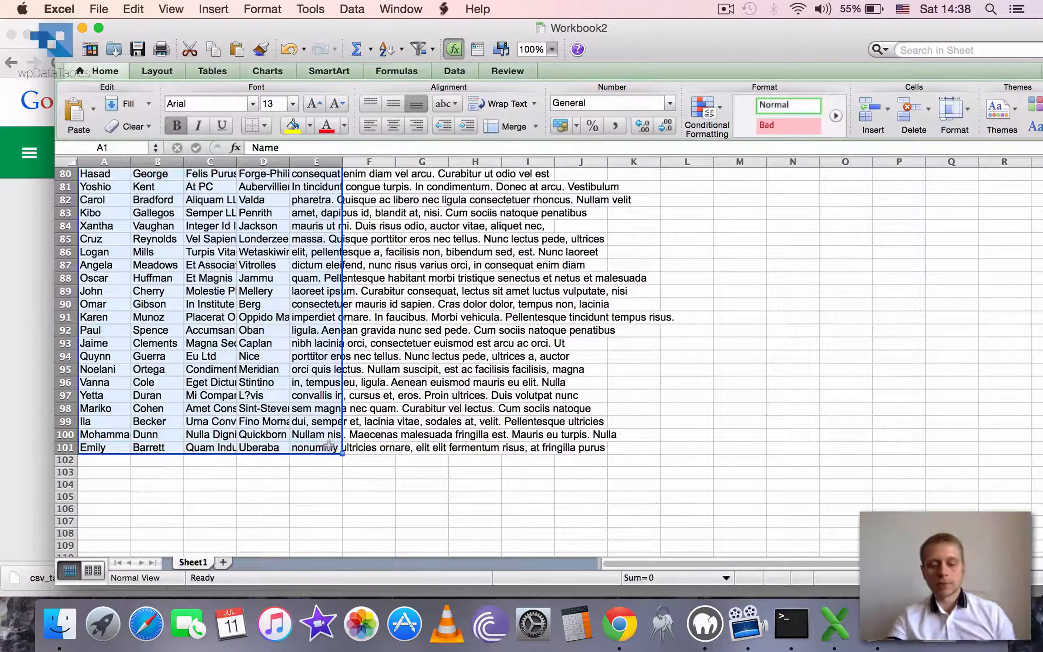
pyautogui.scroll(5, 421, 434)
pyautogui.scroll(15, 421, 435)
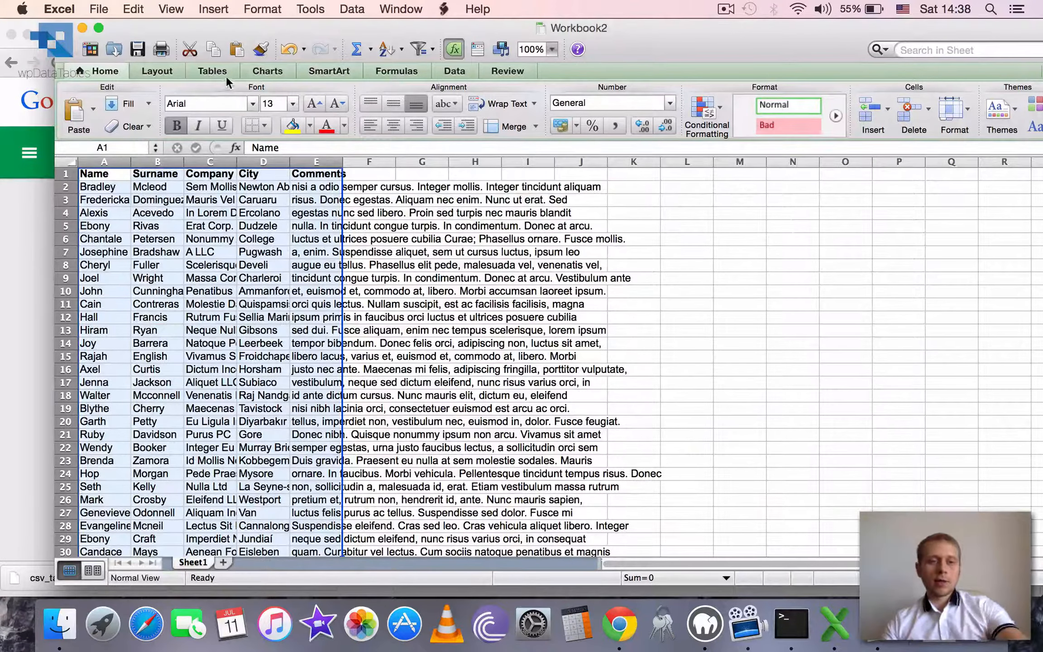
pyautogui.click(134, 10)
pyautogui.click(154, 84)
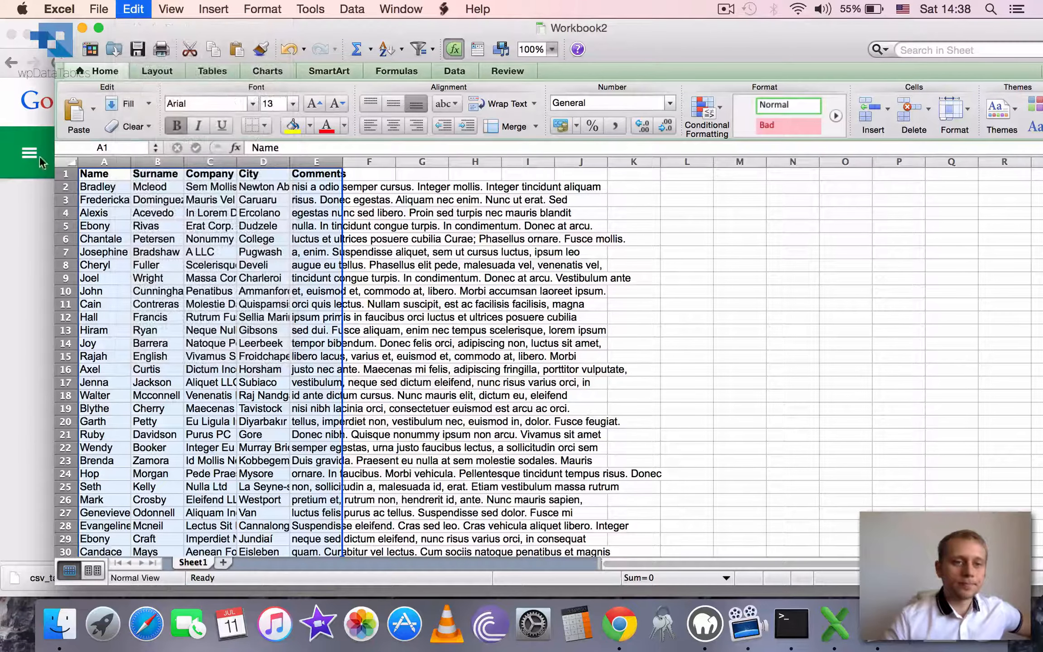
# Switch to Google Sheets in Chrome, create a blank spreadsheet and rename it Video Demo Spreadsheet
pyautogui.click(15, 222)
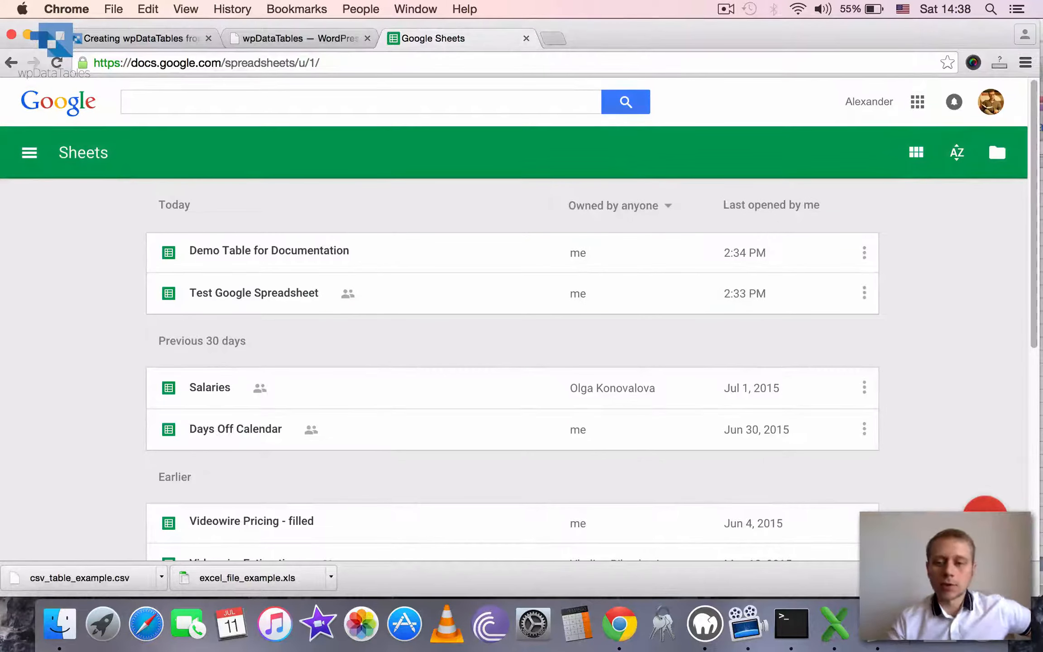
pyautogui.click(985, 519)
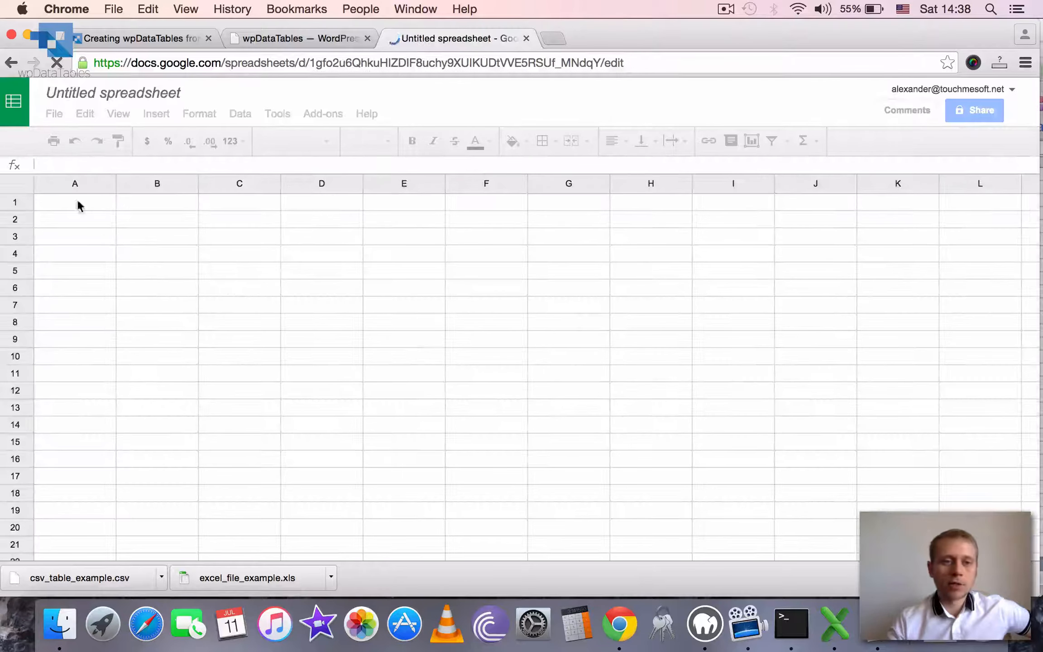
pyautogui.click(175, 93)
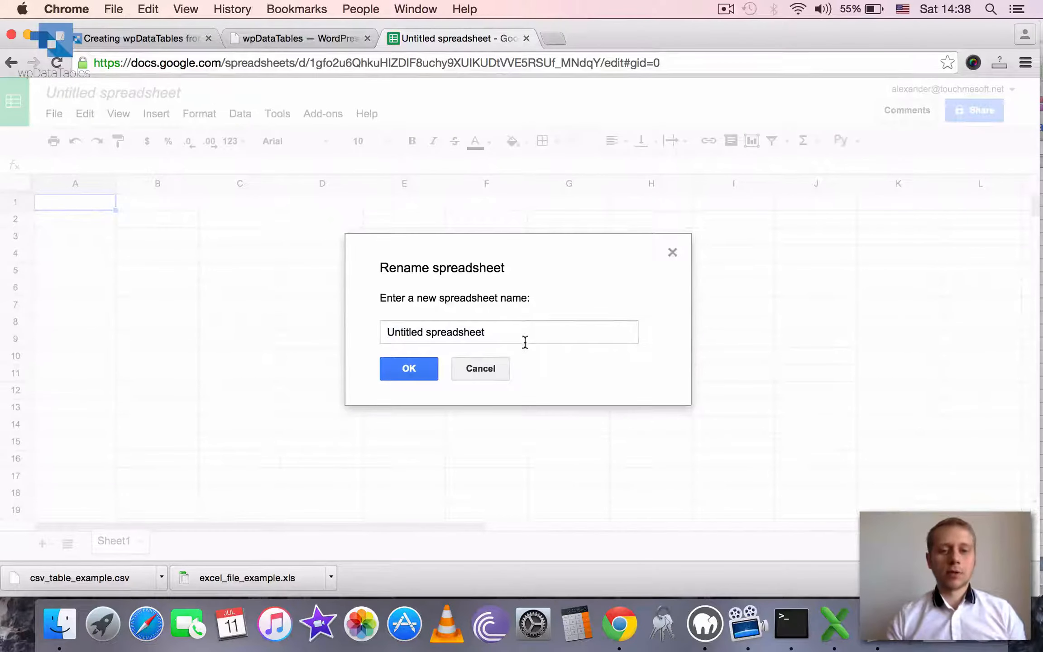
pyautogui.moveTo(524, 343); pyautogui.dragTo(275, 298)
pyautogui.write('Vid')
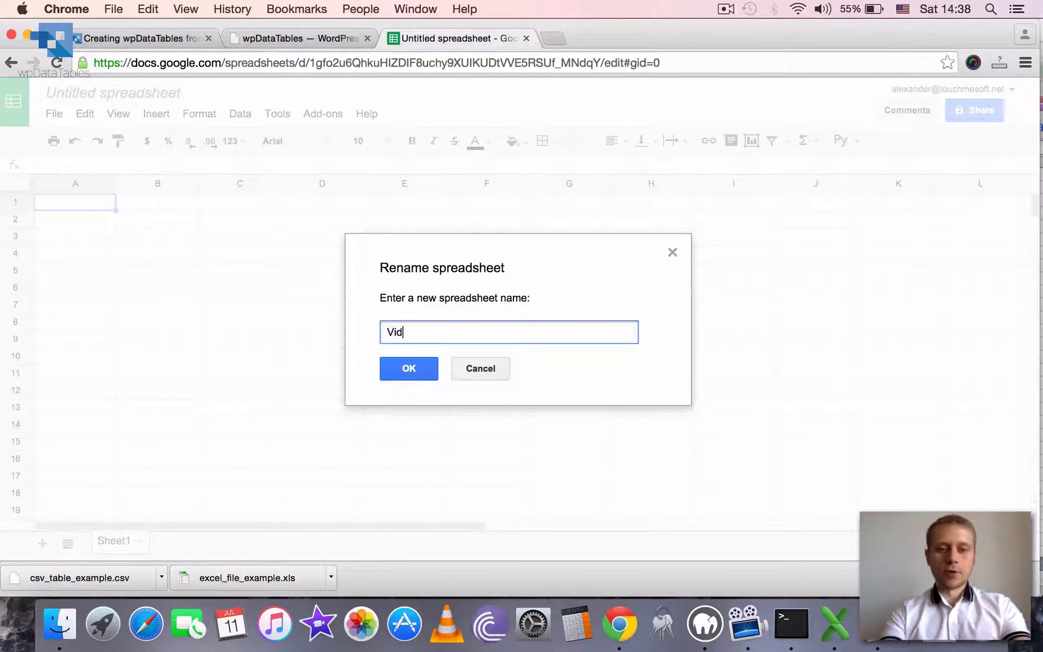
pyautogui.write('eo Demo ')
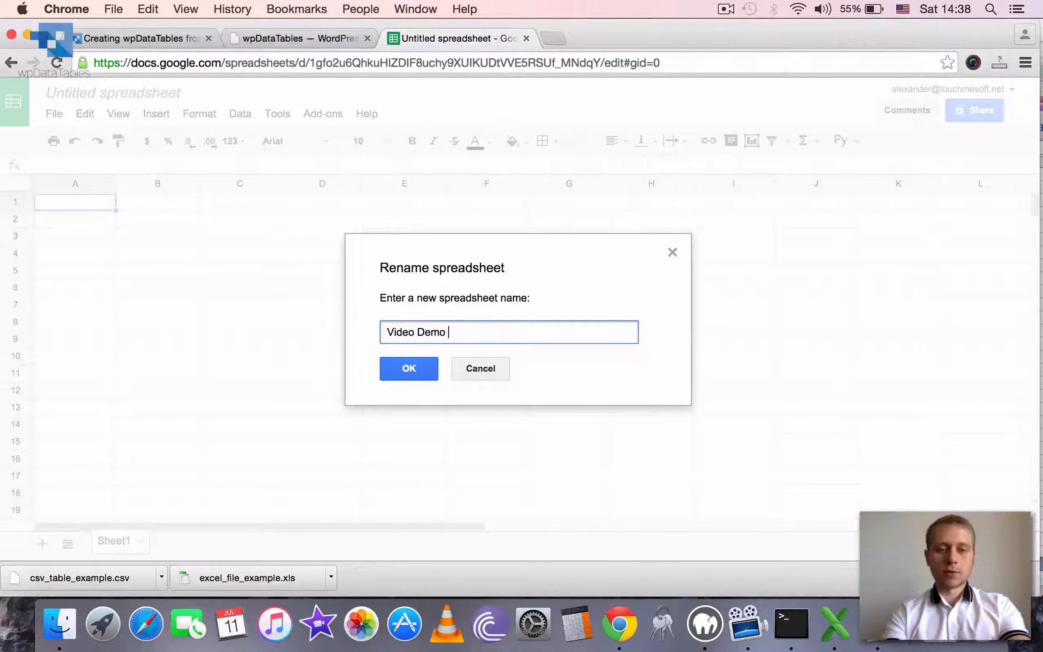
pyautogui.write('Spreadsheet')
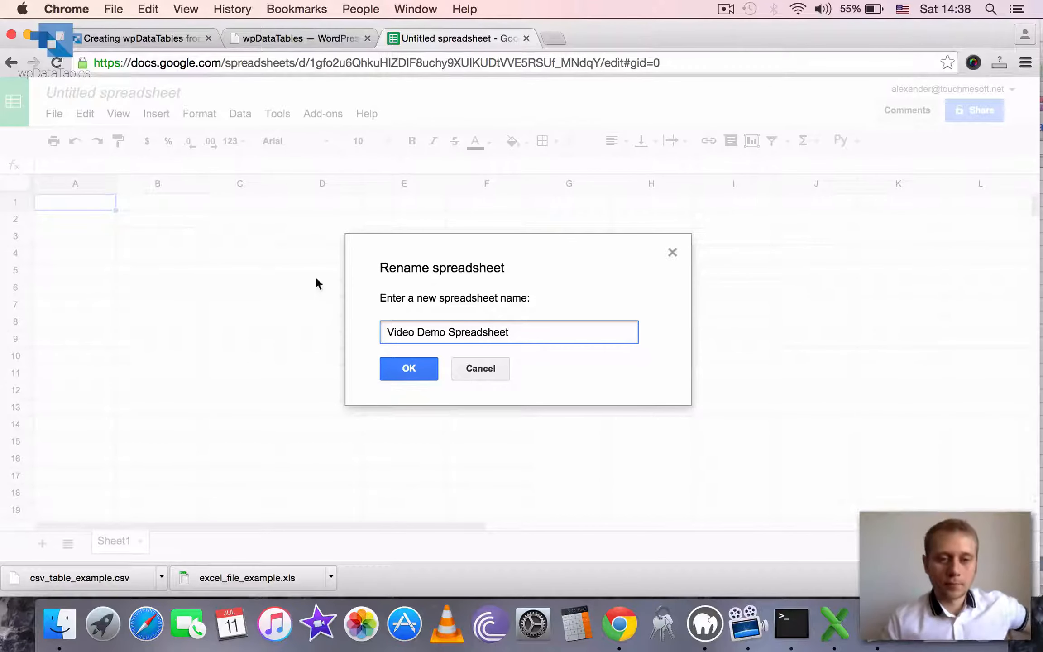
pyautogui.click(384, 368)
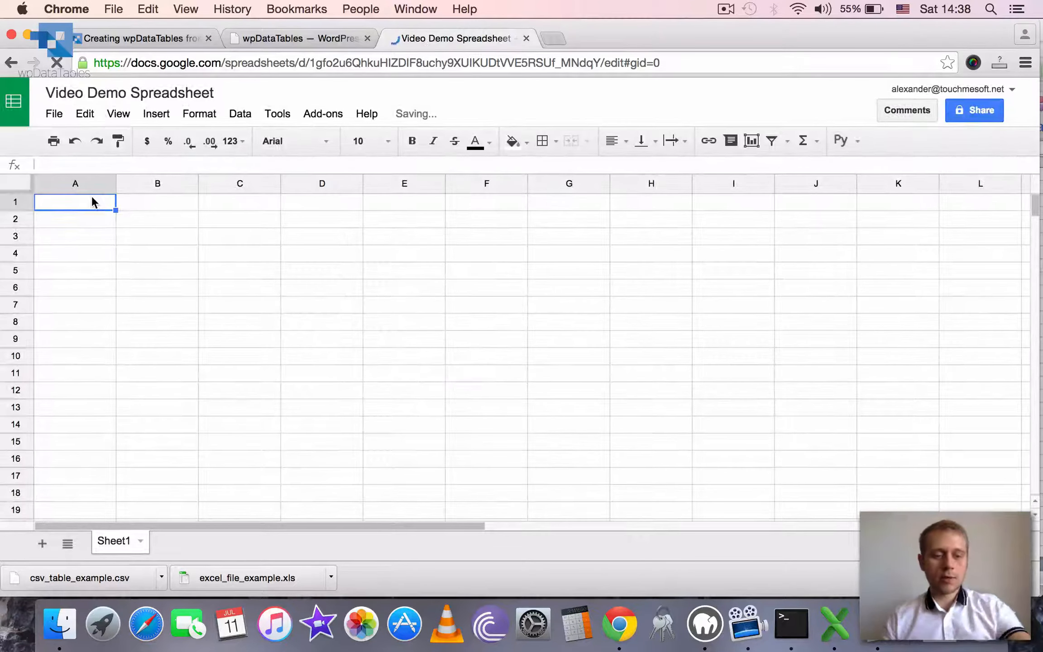
# Paste the copied table into the blank sheet starting at cell A1
pyautogui.click(87, 115)
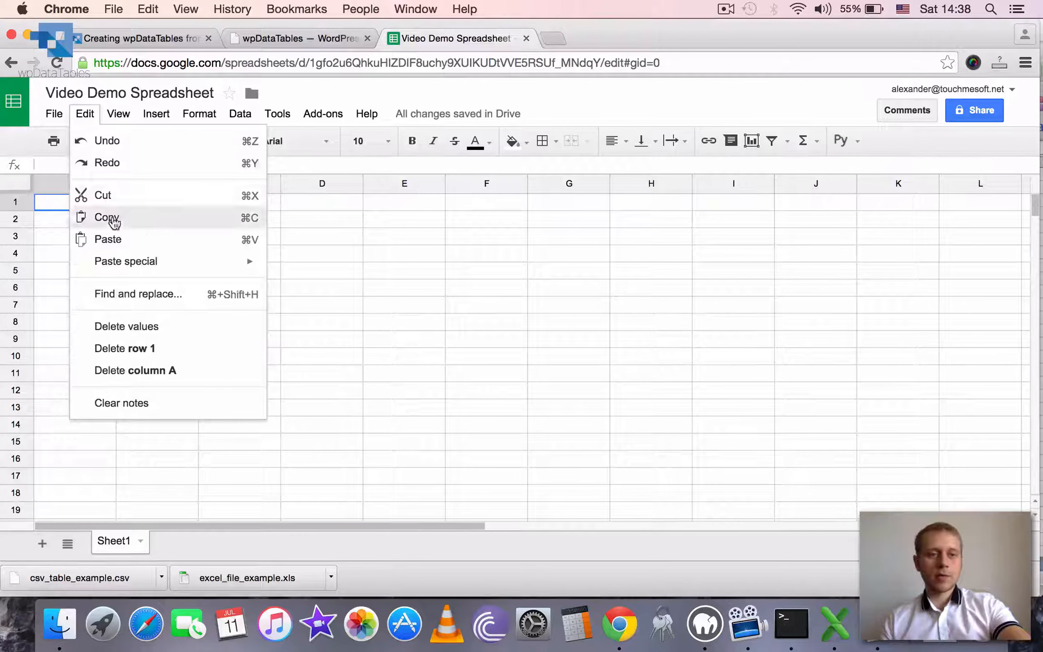
pyautogui.press('super+v')
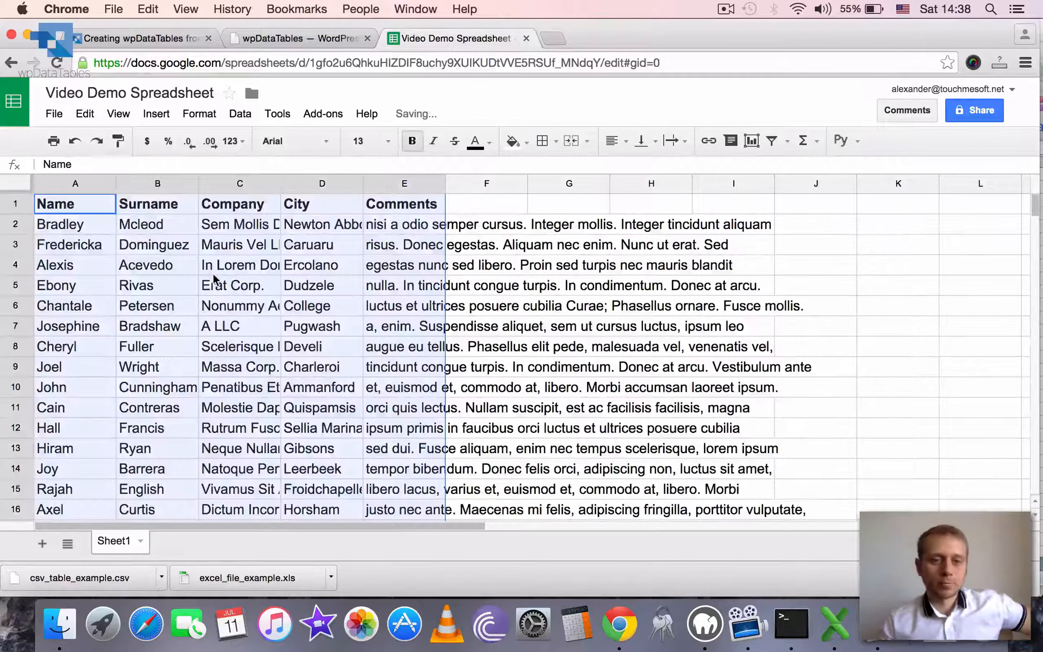
pyautogui.click(530, 280)
# Fit the widths of the Name, Surname, Company, City and Comments columns to their contents
pyautogui.doubleClick(363, 184)
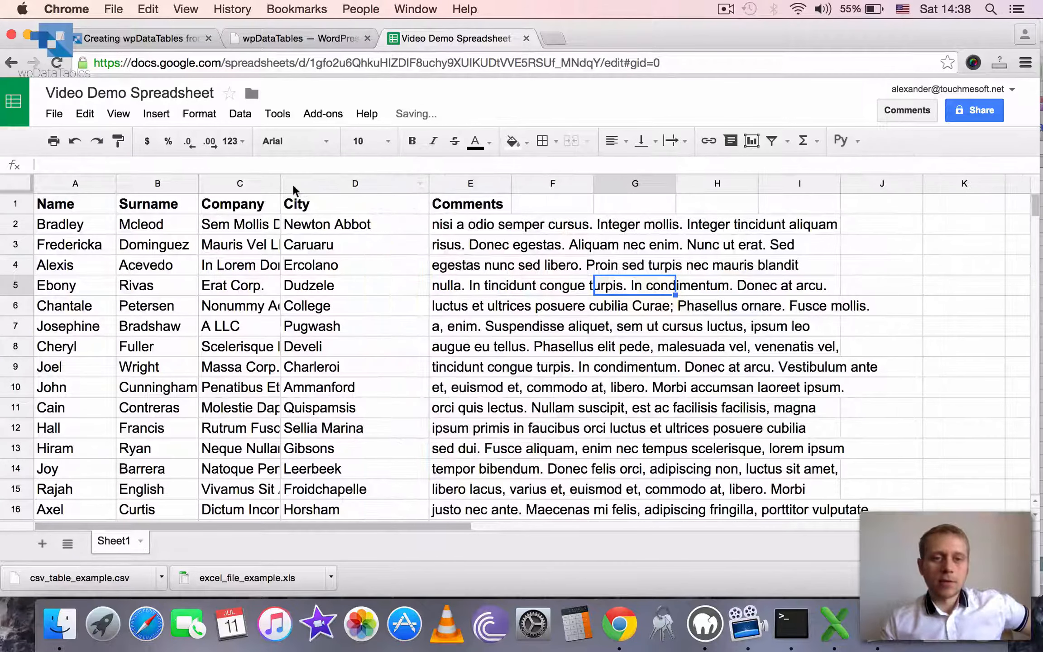
pyautogui.click(280, 184)
pyautogui.doubleClick(280, 183)
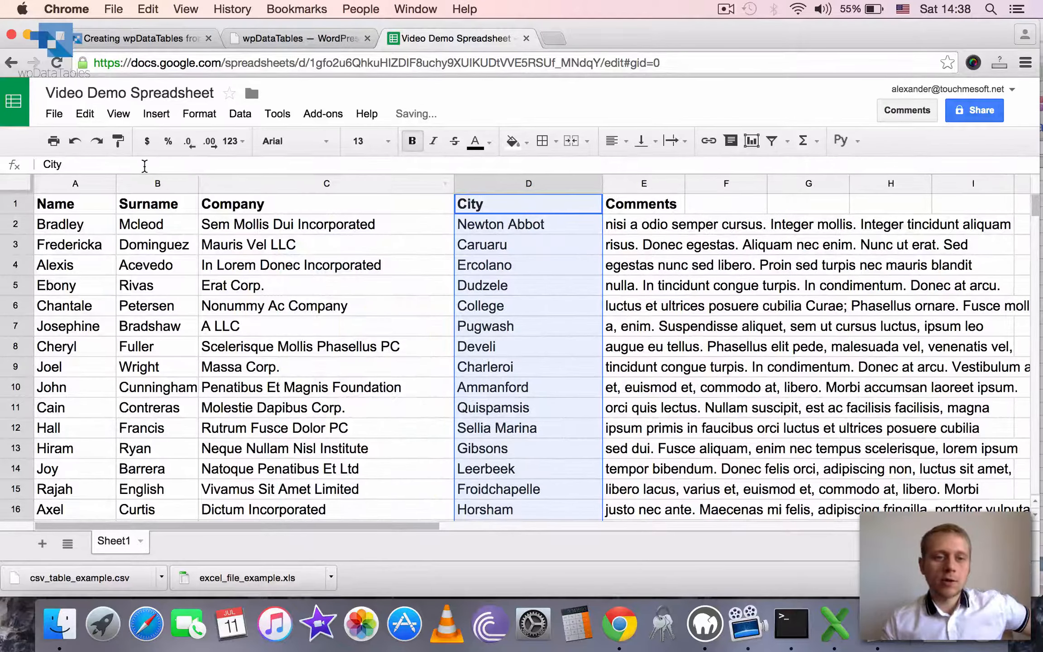
pyautogui.doubleClick(199, 183)
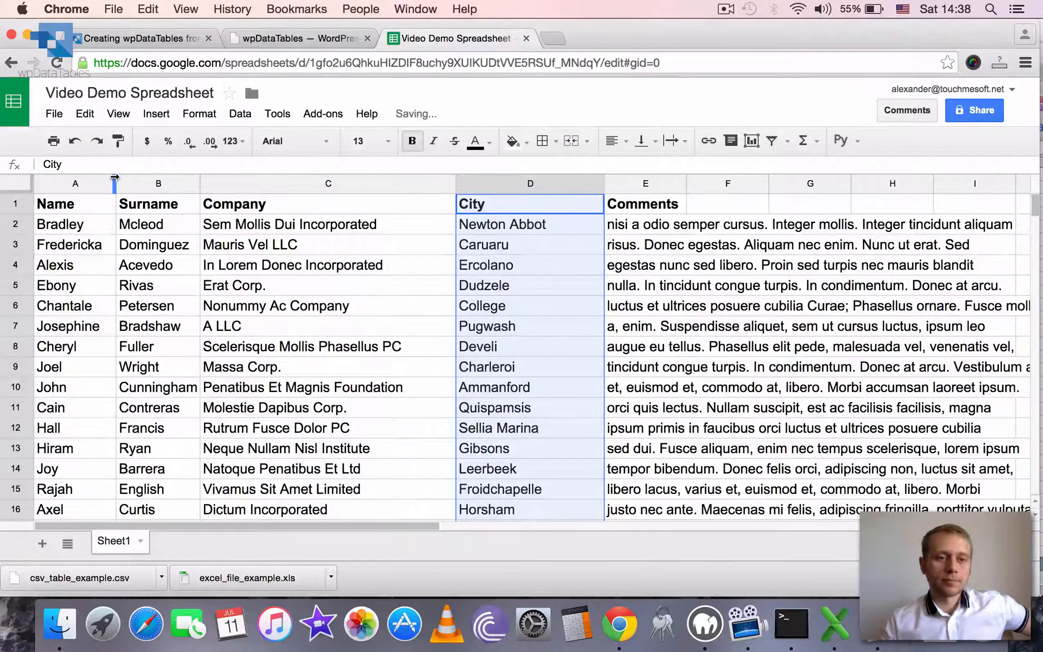
pyautogui.doubleClick(117, 183)
pyautogui.click(724, 286)
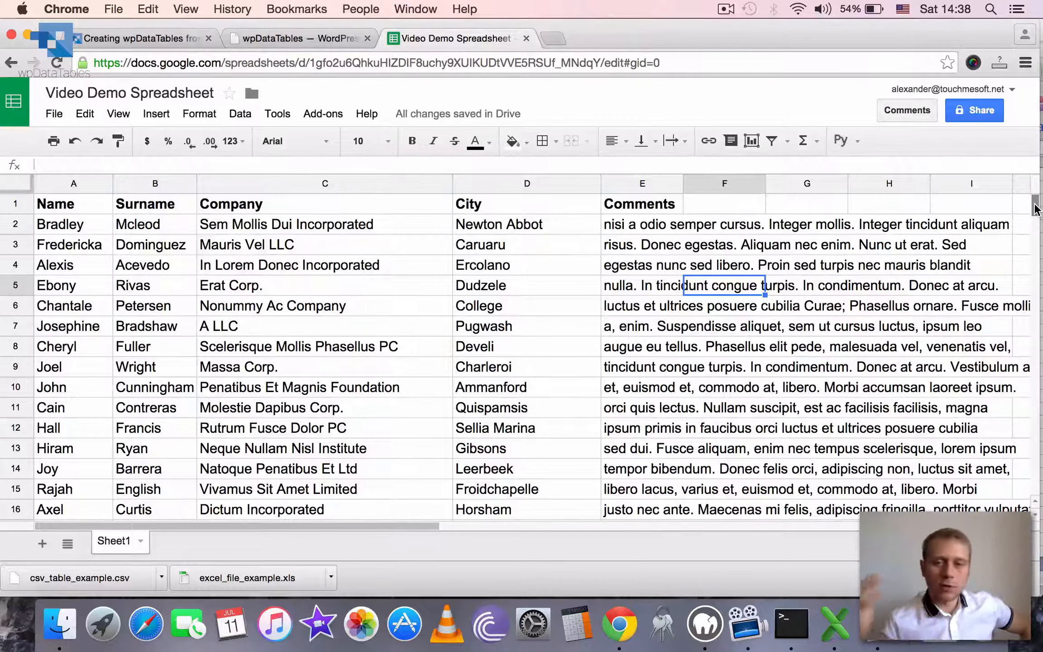
pyautogui.click(683, 184)
pyautogui.doubleClick(683, 183)
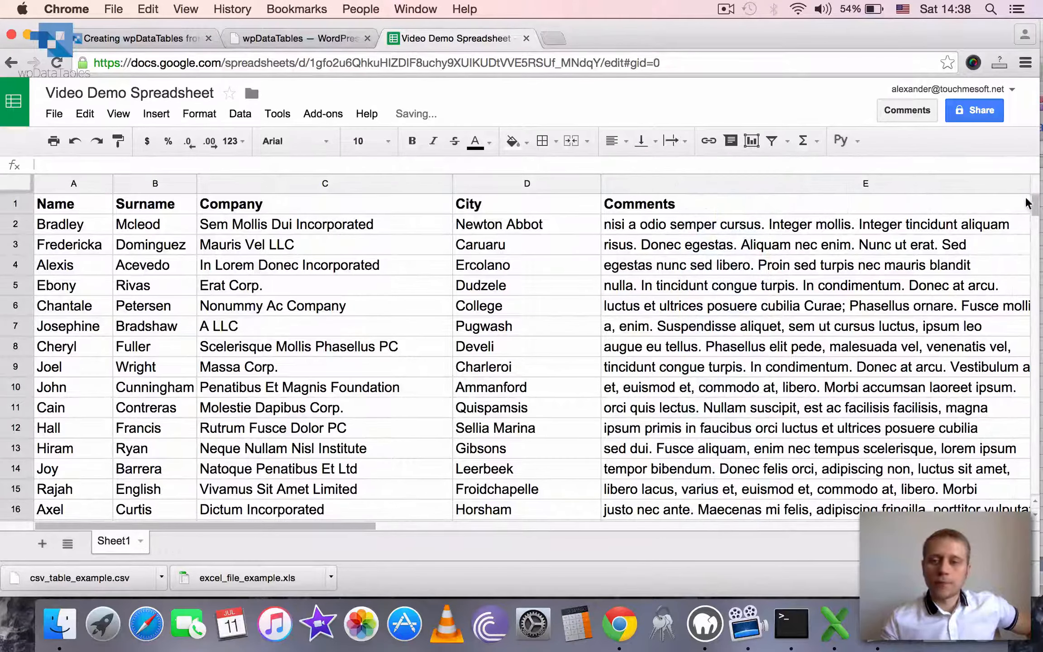
pyautogui.moveTo(1029, 204); pyautogui.dragTo(1010, 189)
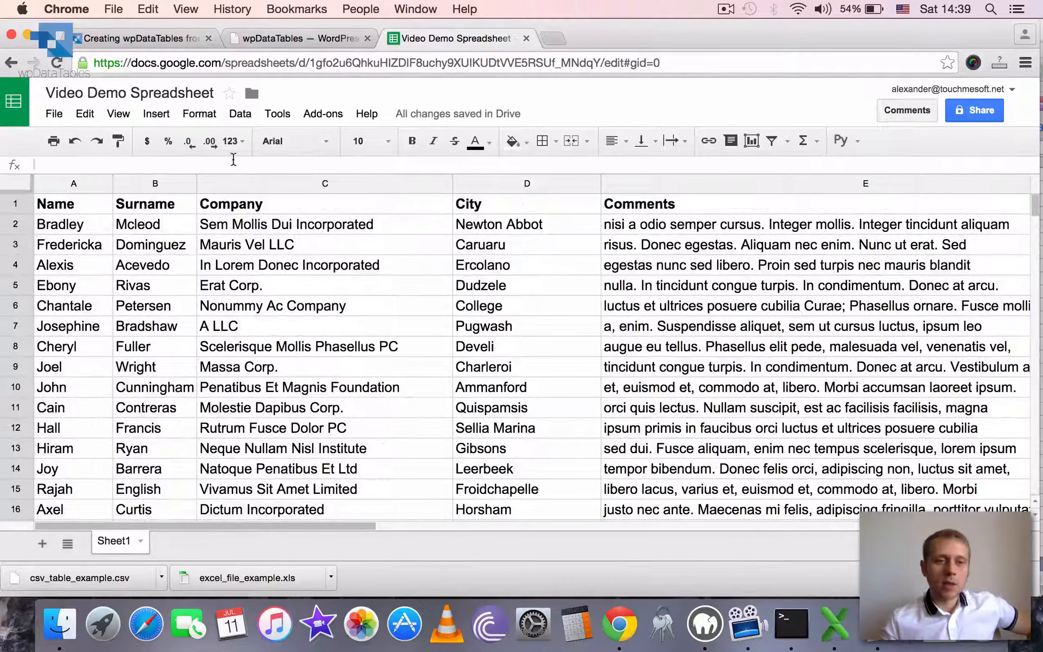
# Publish the entire document to the web as a web page and copy its published link
pyautogui.click(53, 114)
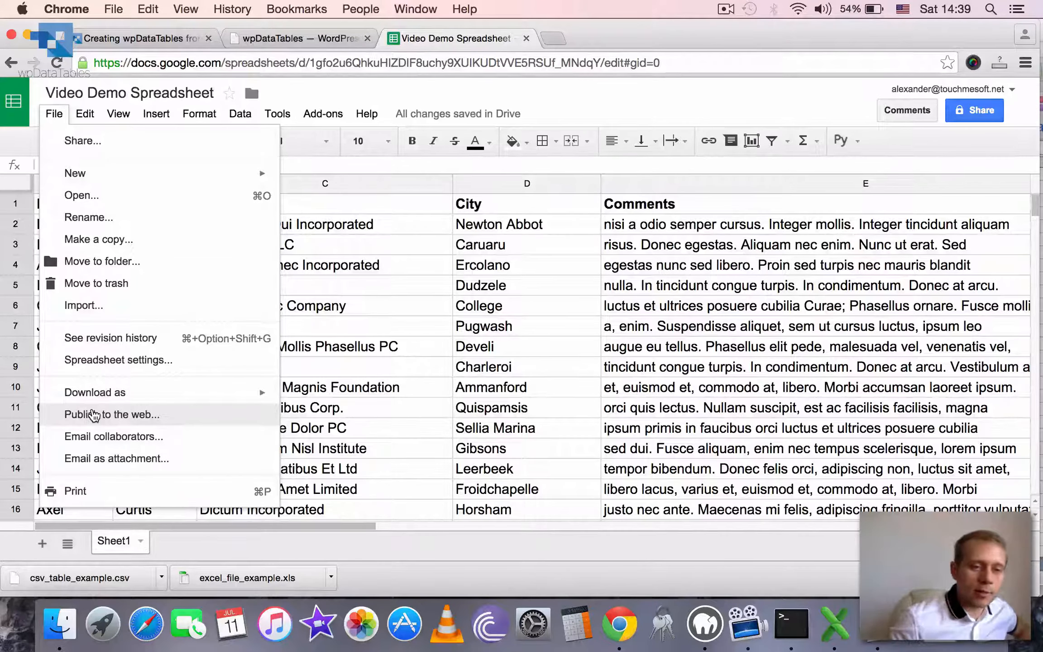
pyautogui.click(94, 414)
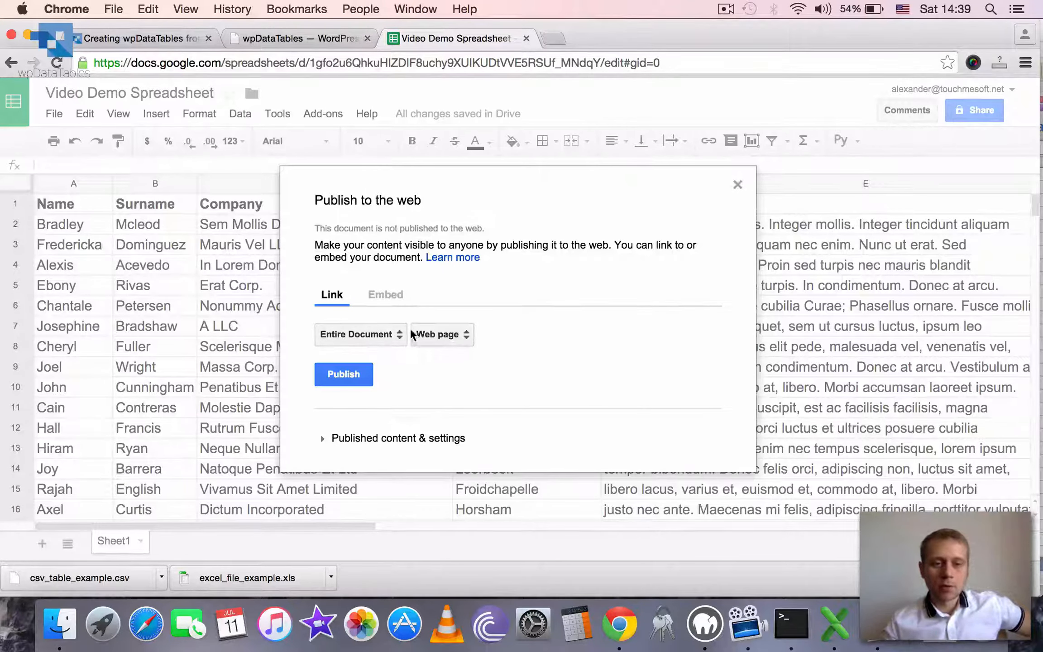
pyautogui.click(435, 335)
pyautogui.click(450, 311)
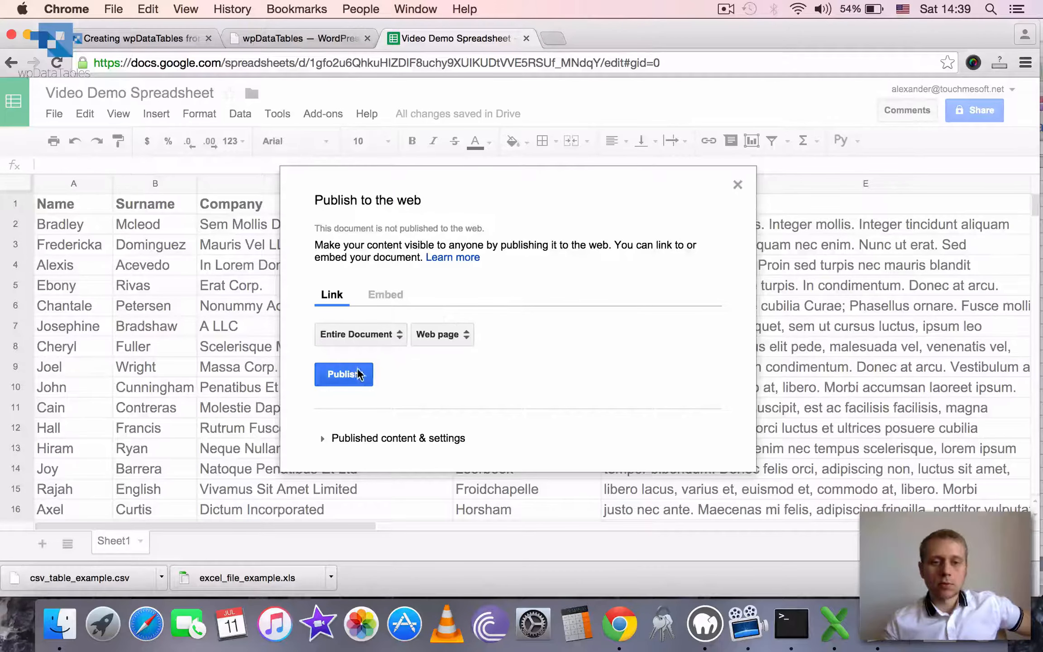
pyautogui.click(326, 376)
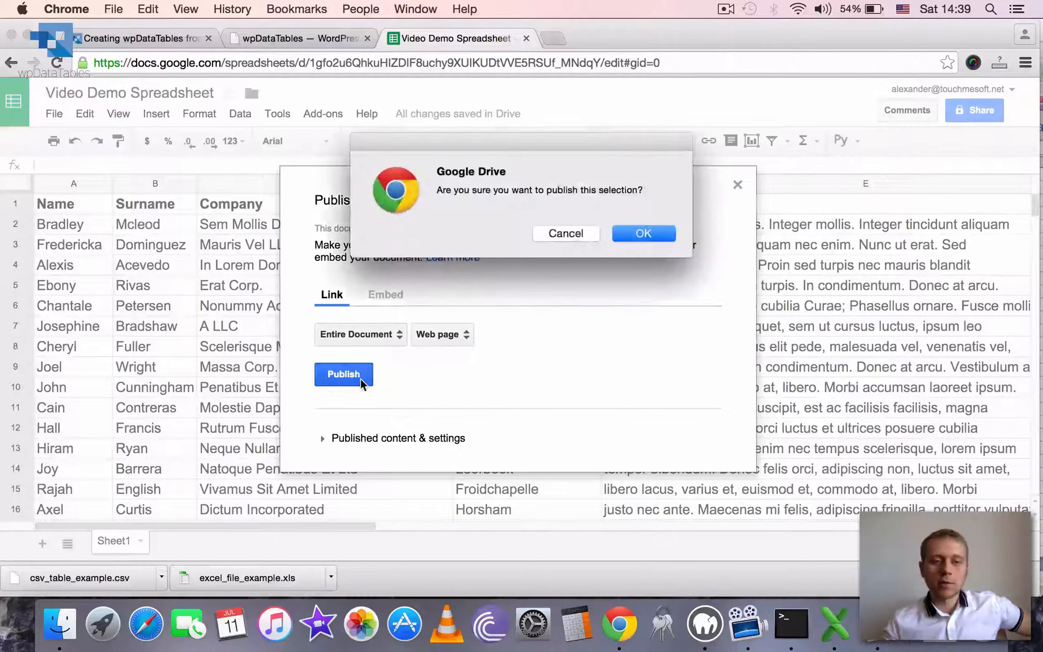
pyautogui.click(642, 233)
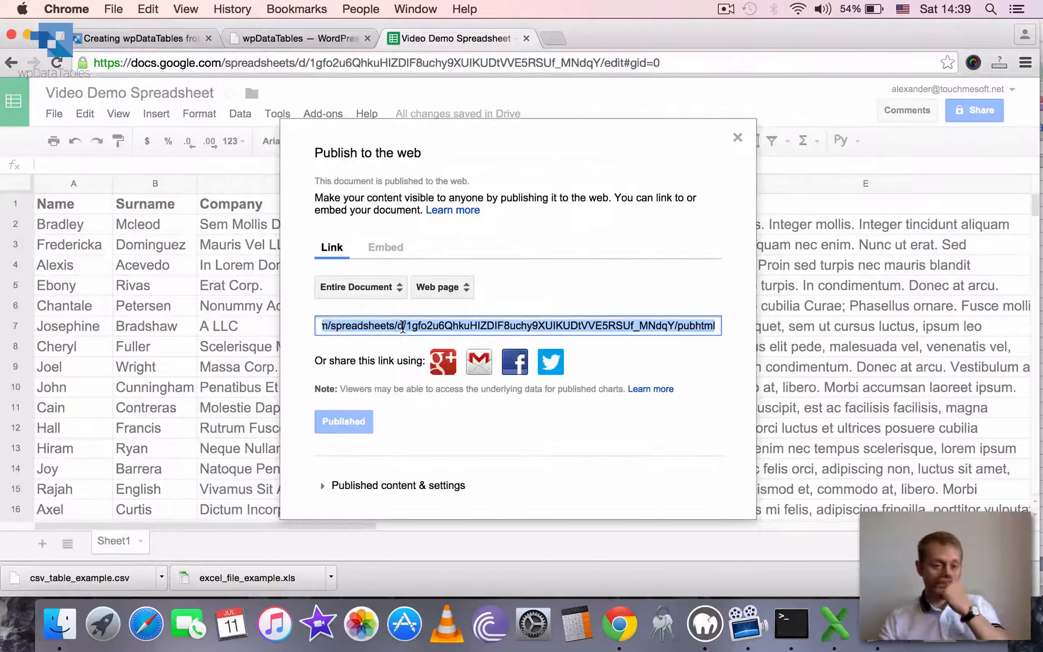
pyautogui.click(408, 324)
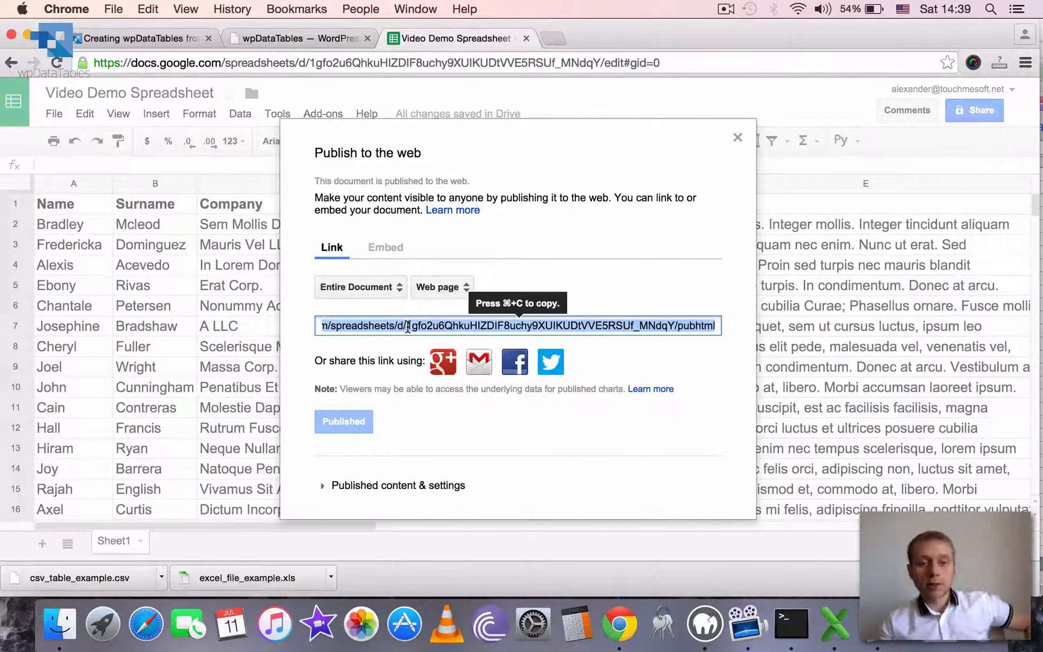
pyautogui.press('super+c')
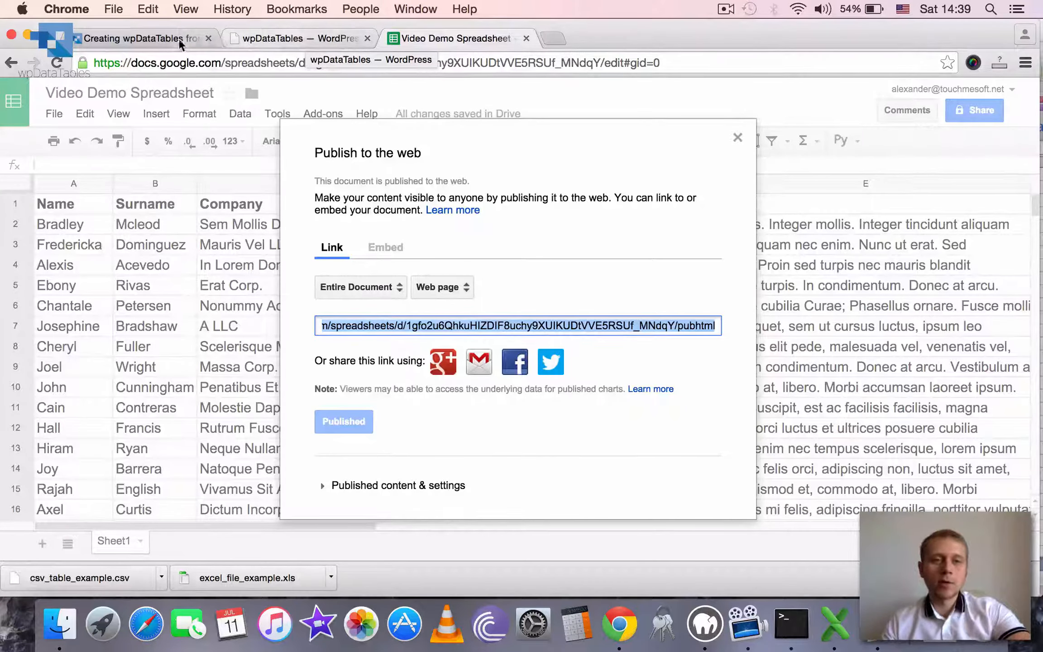
# Switch to the wpDataTables page in the WordPress admin and open the form for adding a table from a data source
pyautogui.click(154, 38)
pyautogui.click(235, 38)
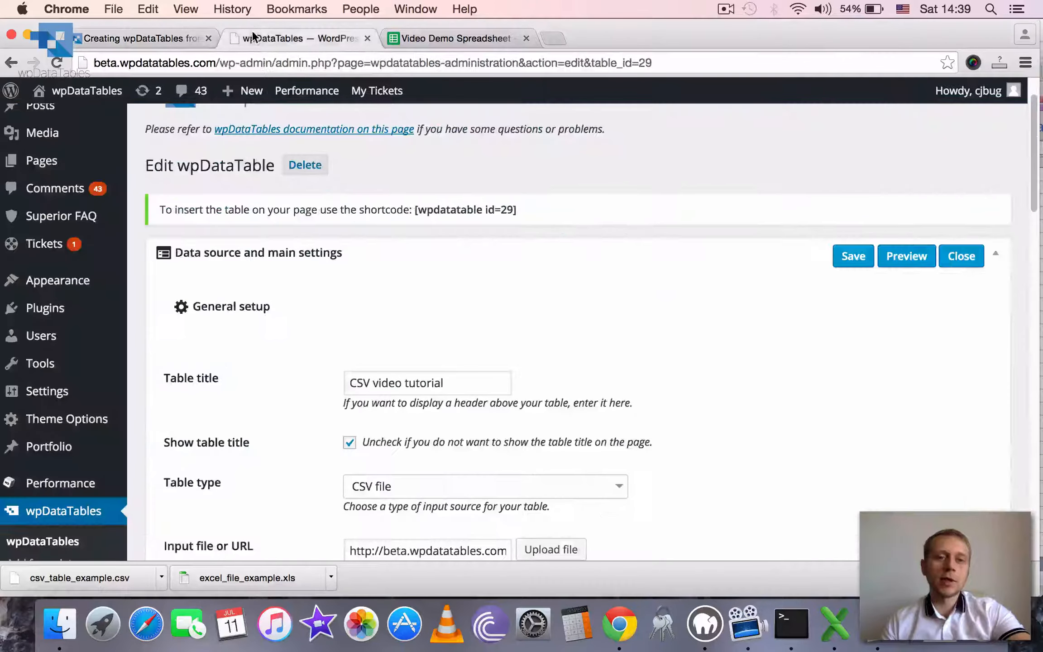
pyautogui.scroll(-5, 156, 176)
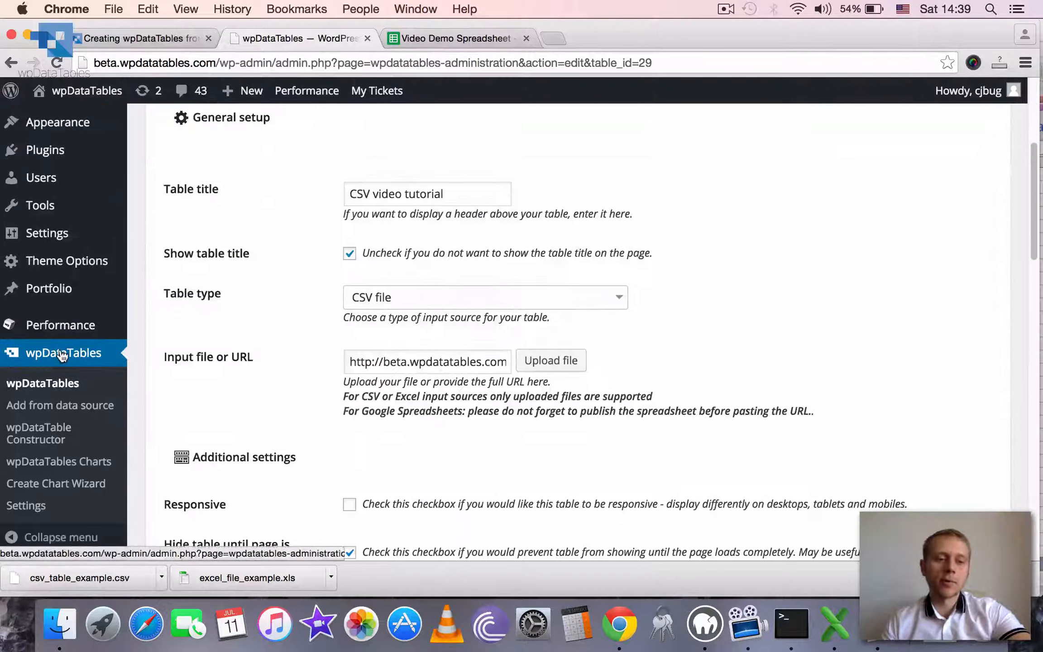
pyautogui.click(49, 408)
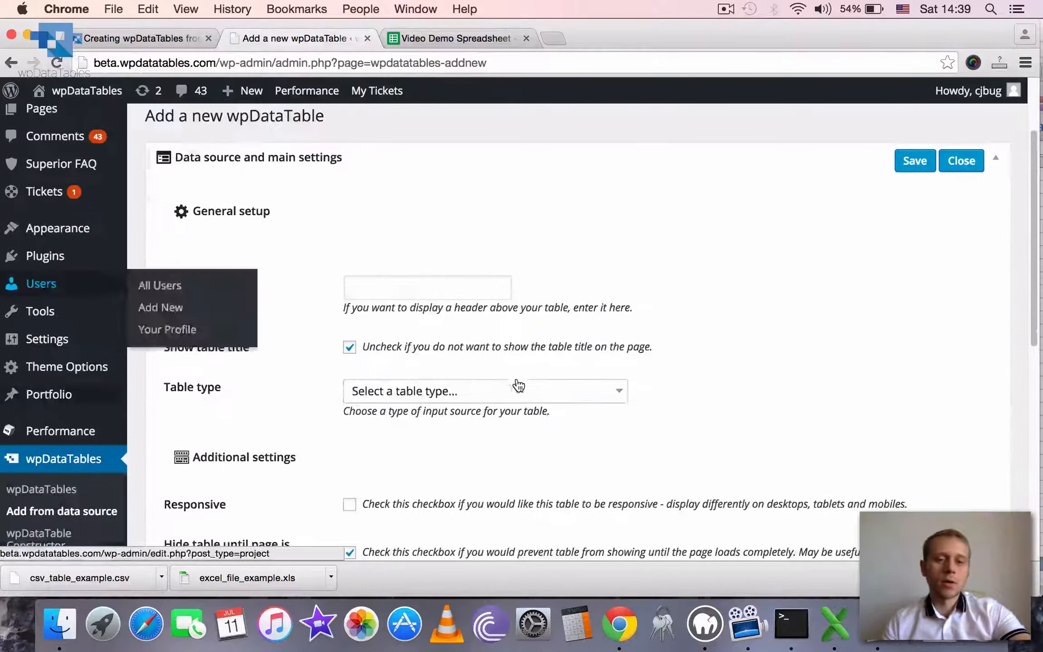
# Title the new table "Google Spreadsheet Example Video"
pyautogui.scroll(-1, 519, 387)
pyautogui.click(427, 282)
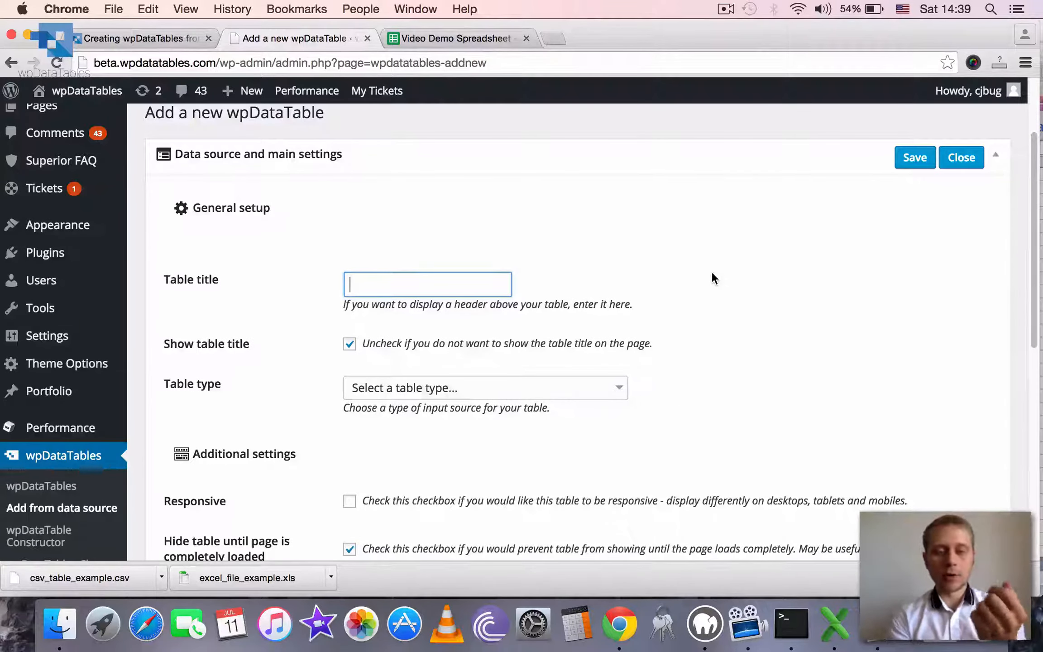
pyautogui.write('Goog')
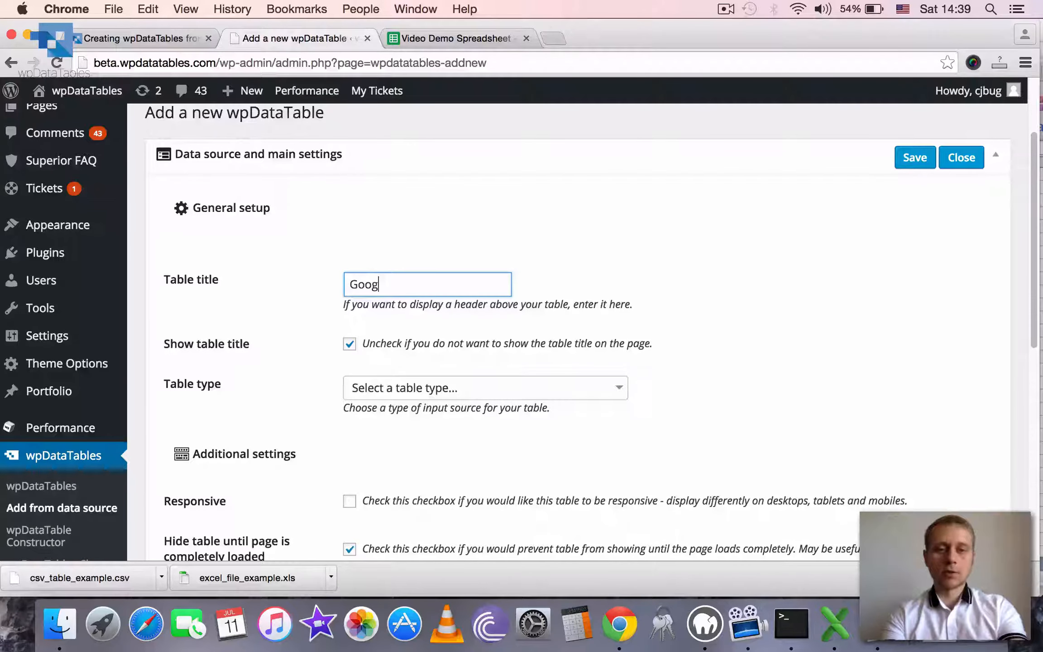
pyautogui.write('le Spread')
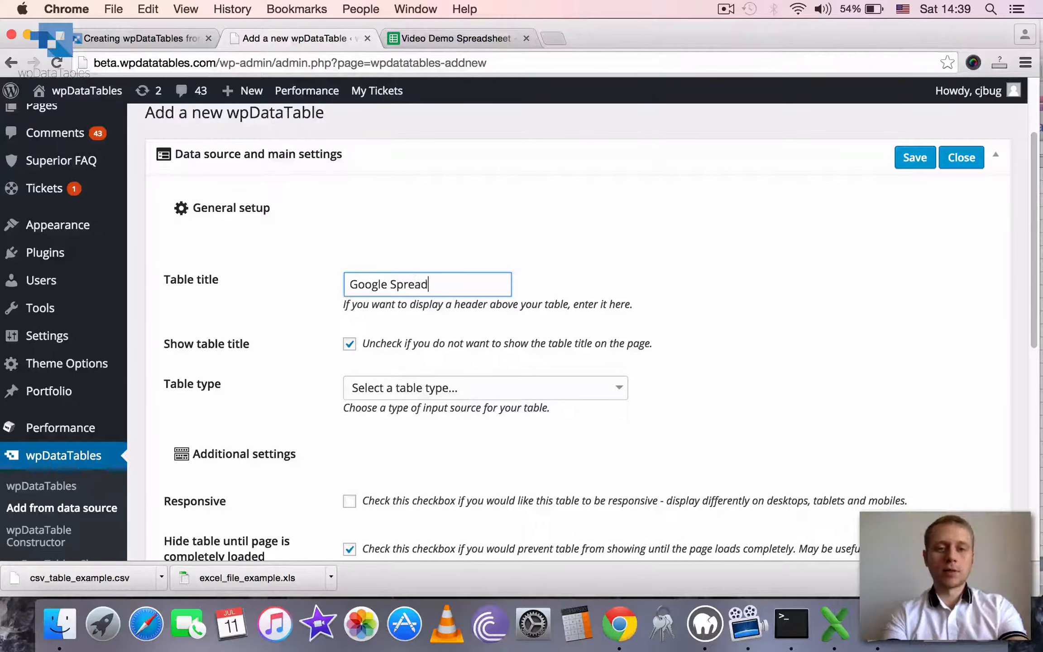
pyautogui.write('sheet Example ')
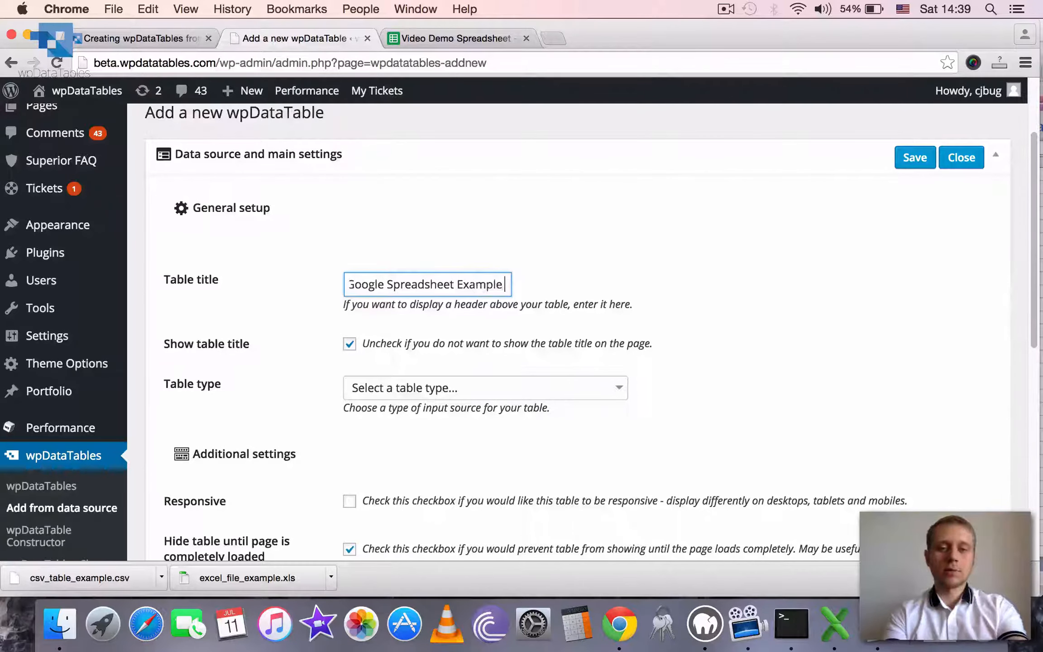
pyautogui.write('Video')
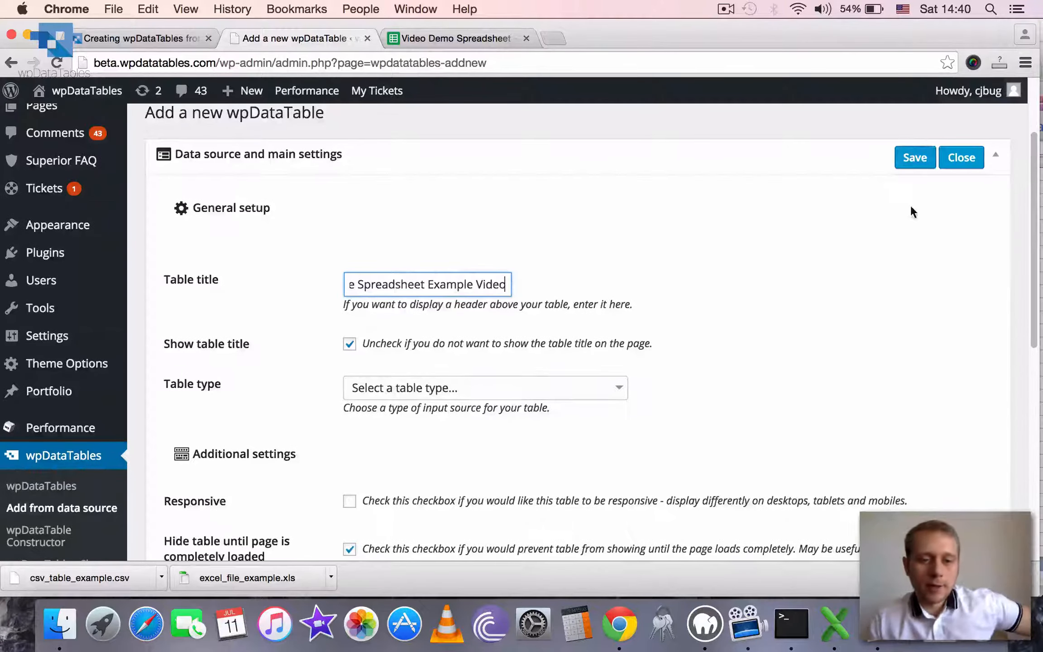
# Set the table type of the new table to Google spreadsheet
pyautogui.scroll(-5, 418, 214)
pyautogui.scroll(1, 382, 203)
pyautogui.click(398, 168)
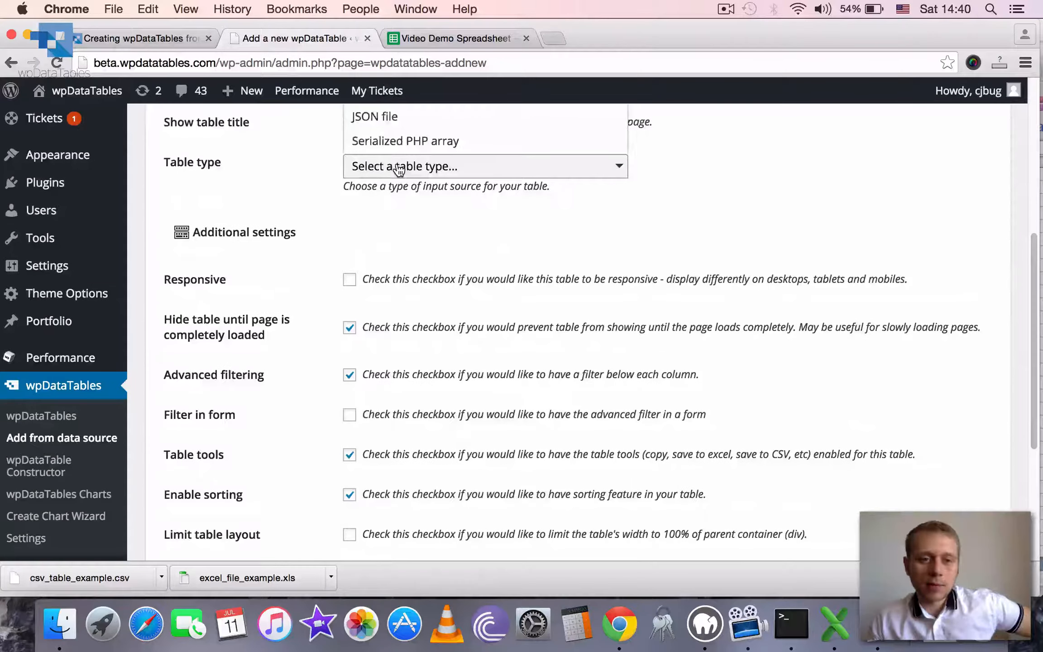
pyautogui.scroll(5, 709, 283)
pyautogui.click(437, 336)
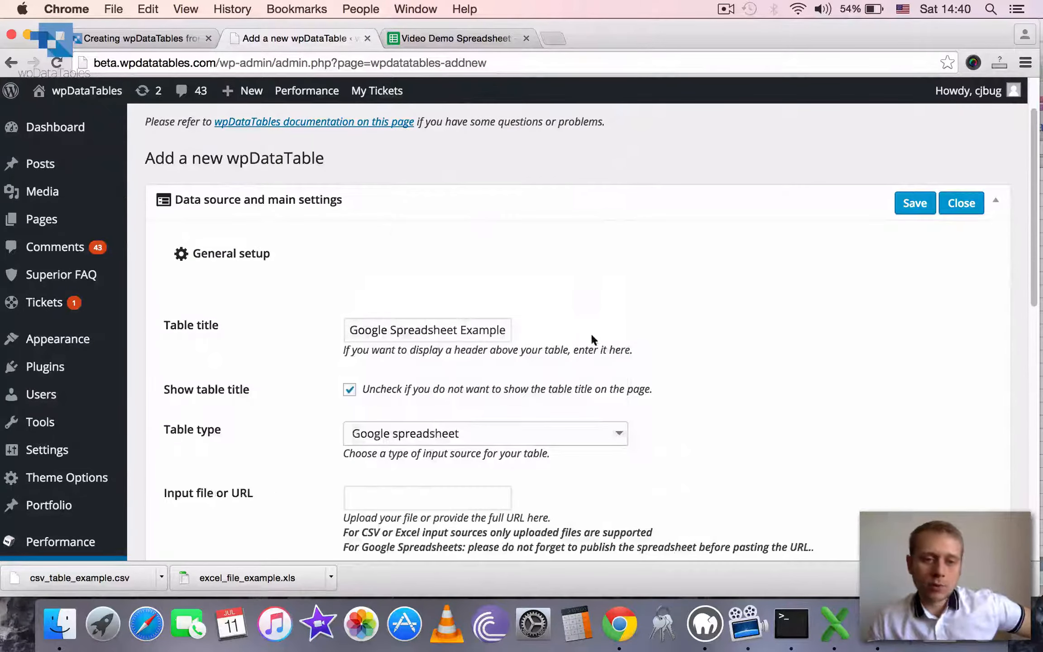
# Paste the copied link of the published spreadsheet as the table's input URL and save the table
pyautogui.scroll(-5, 591, 336)
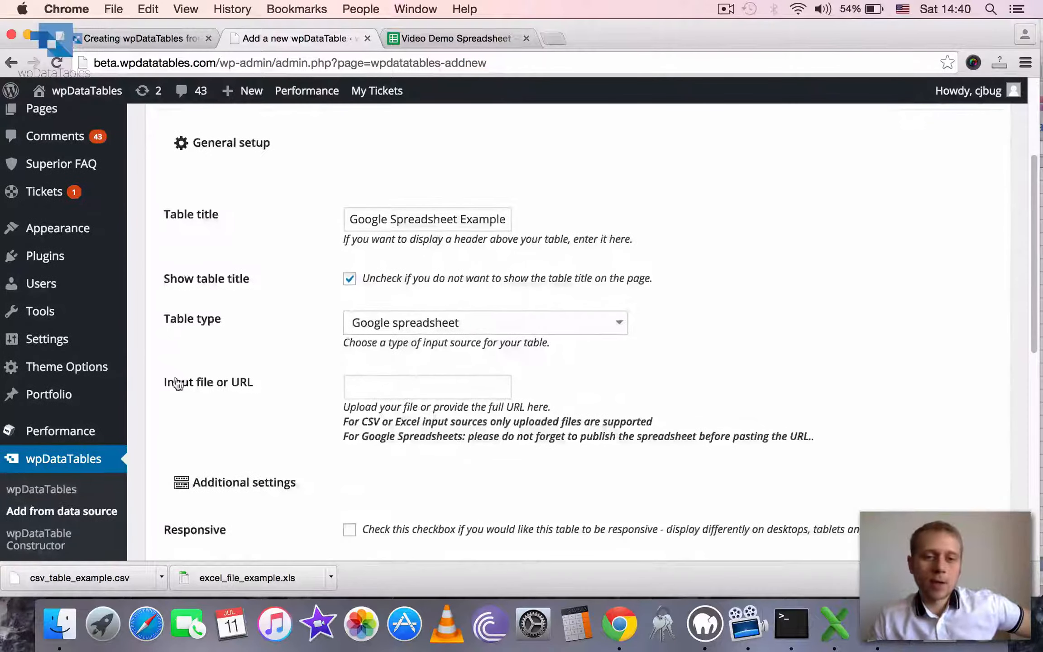
pyautogui.click(368, 386)
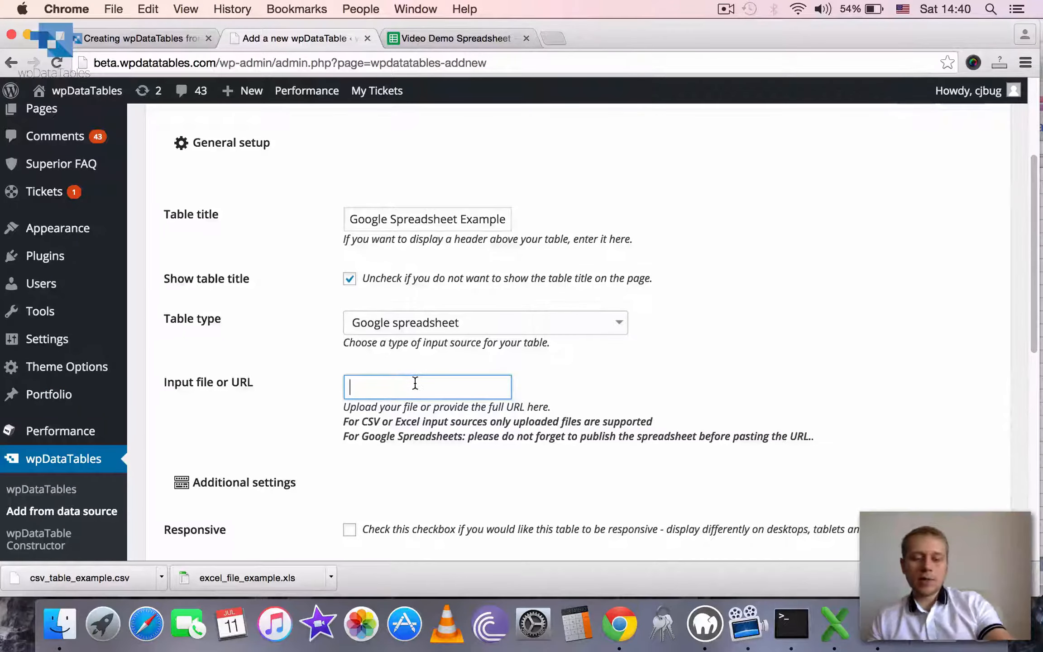
pyautogui.press('super+v')
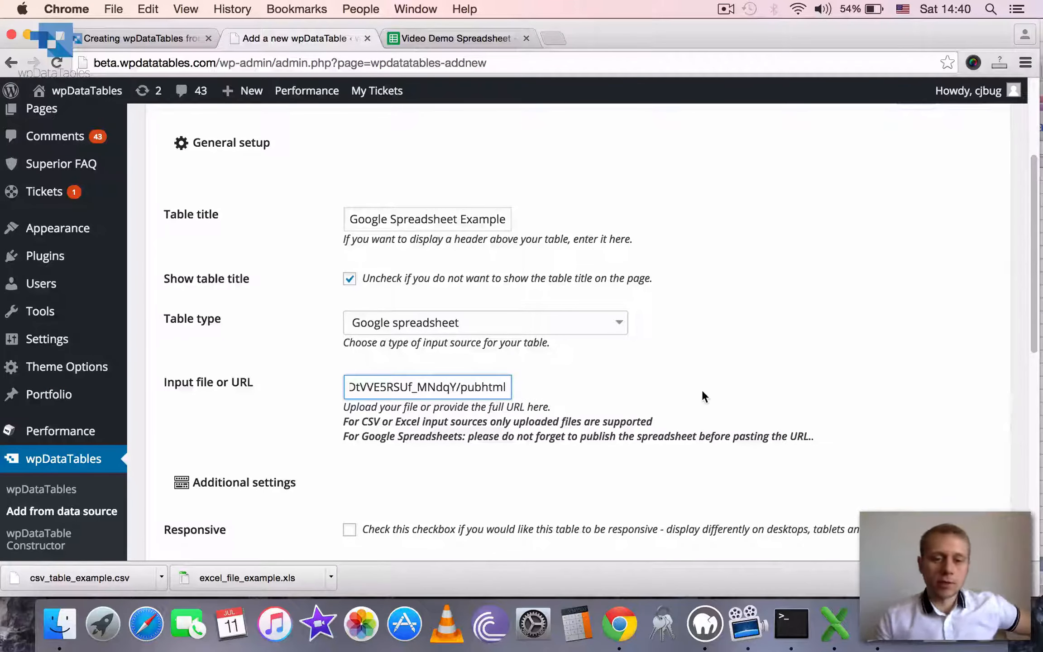
pyautogui.scroll(2, 742, 375)
pyautogui.scroll(-6, 787, 372)
pyautogui.scroll(-8, 795, 369)
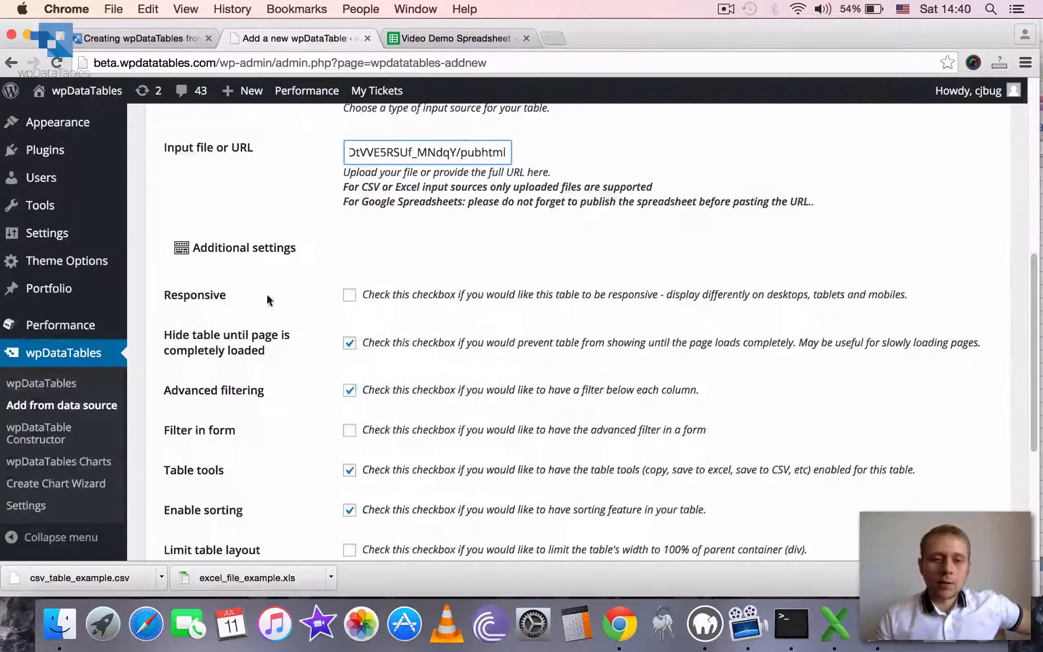
pyautogui.scroll(15, 436, 417)
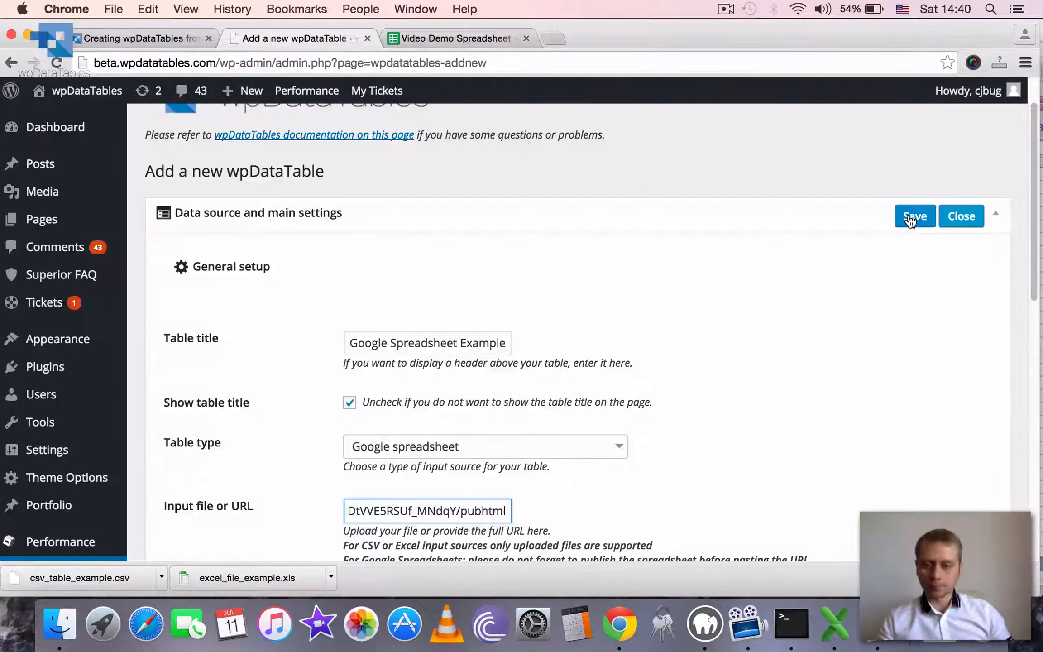
pyautogui.click(911, 221)
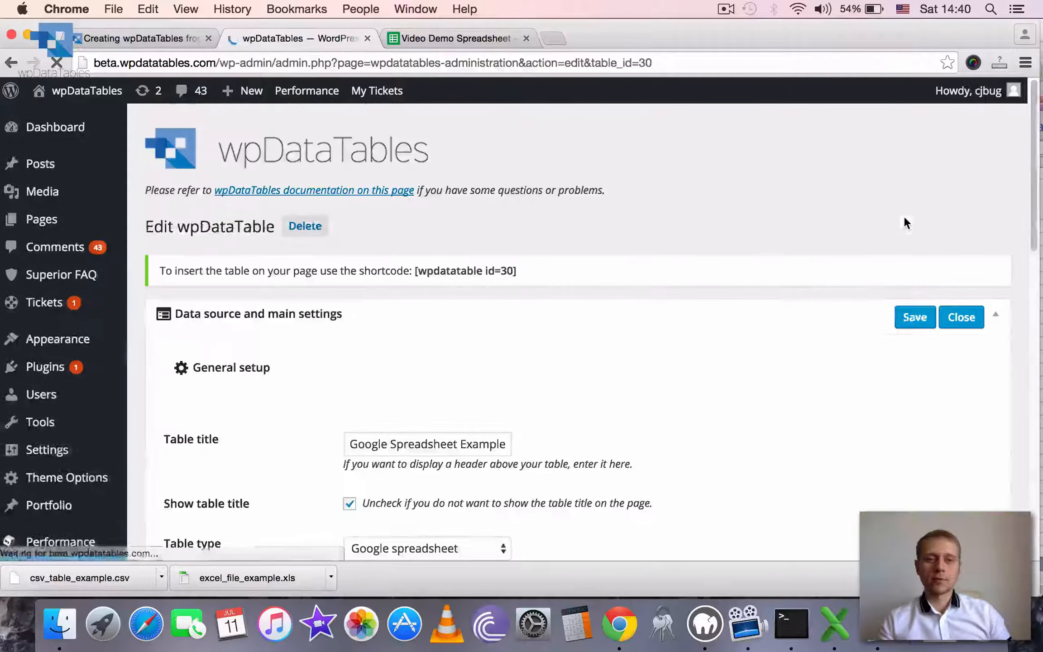
# Review the generated column settings from Name to Comments and compare them with the columns in the Video Demo Spreadsheet
pyautogui.moveTo(1038, 164); pyautogui.dragTo(1001, 451)
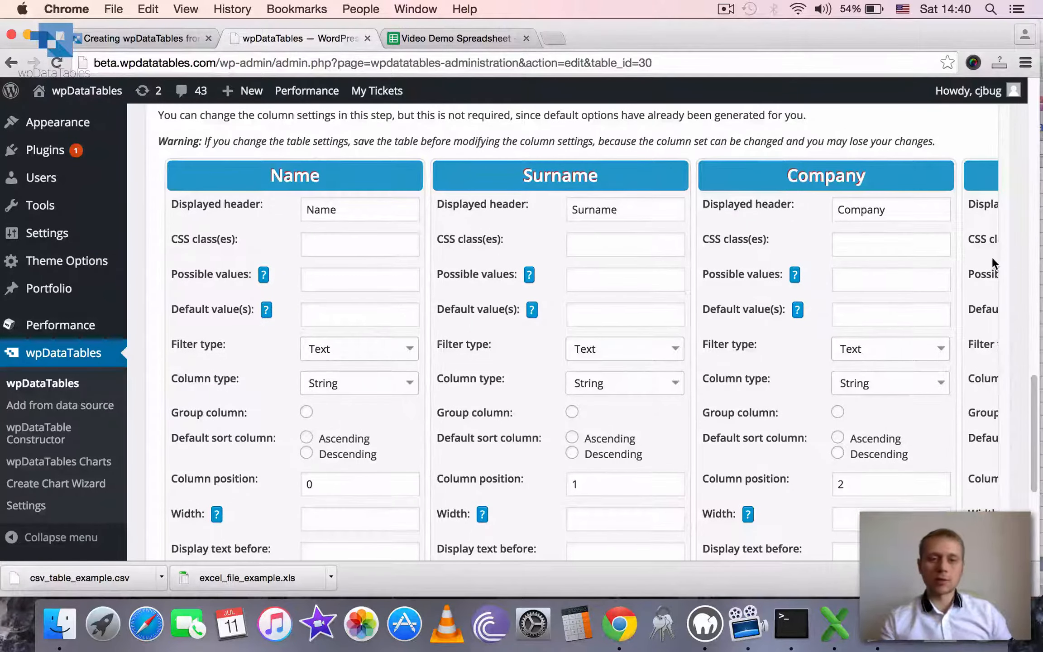
pyautogui.hscroll(5, 992, 256)
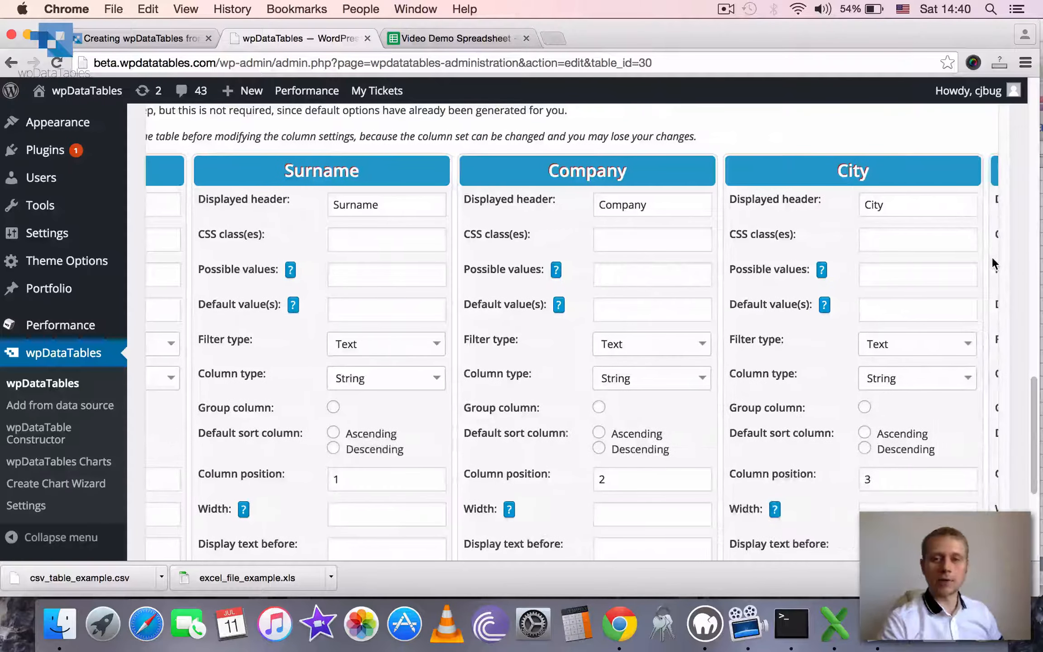
pyautogui.click(455, 44)
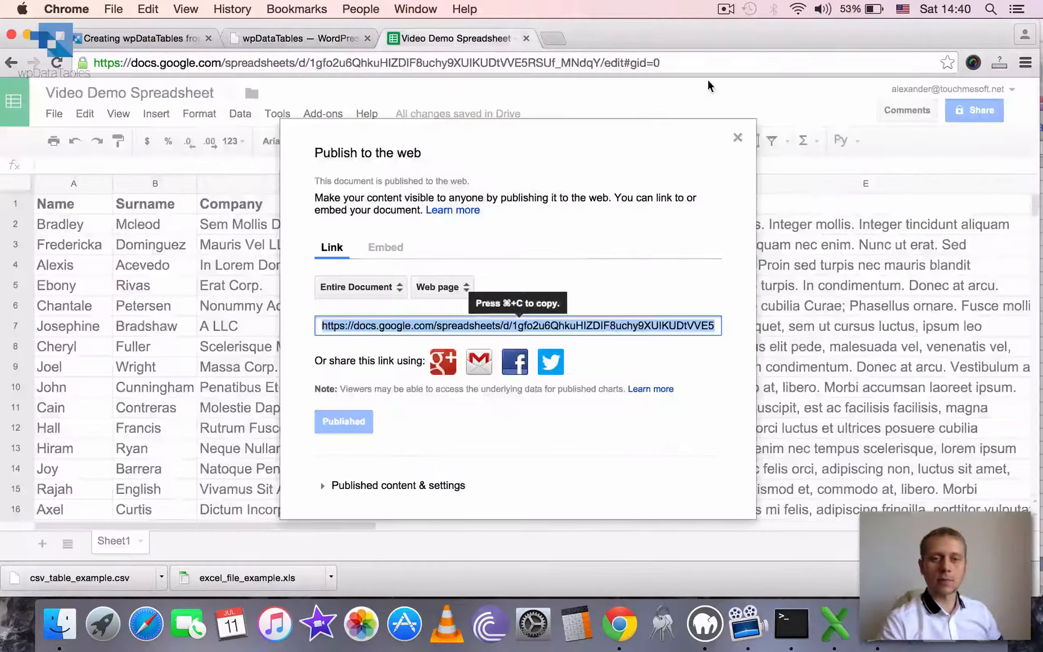
pyautogui.click(734, 140)
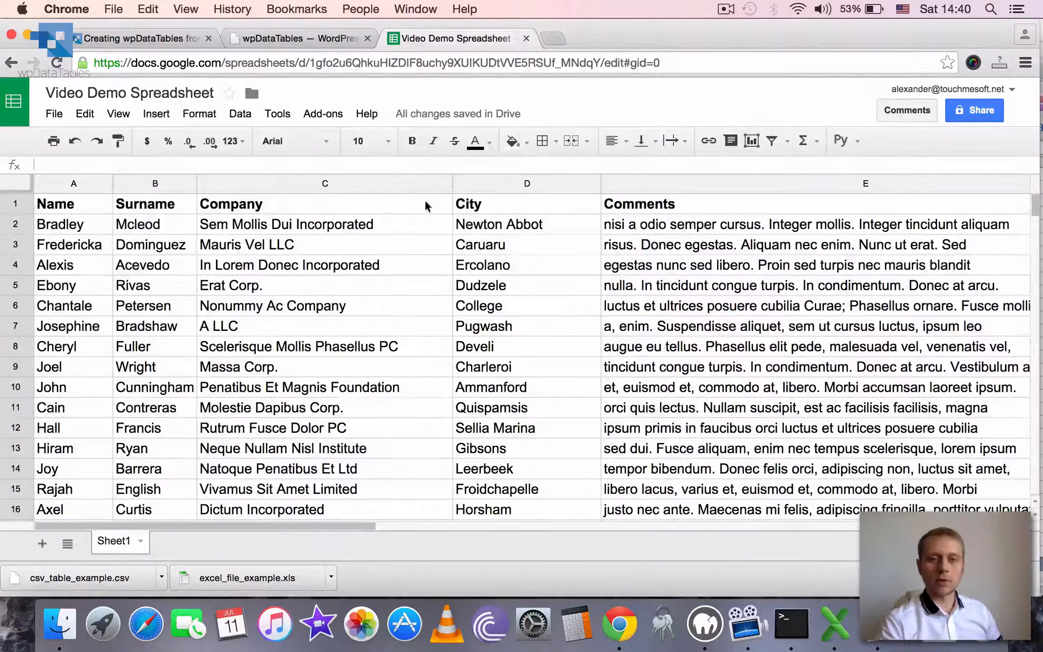
pyautogui.click(293, 36)
pyautogui.hscroll(5, 711, 197)
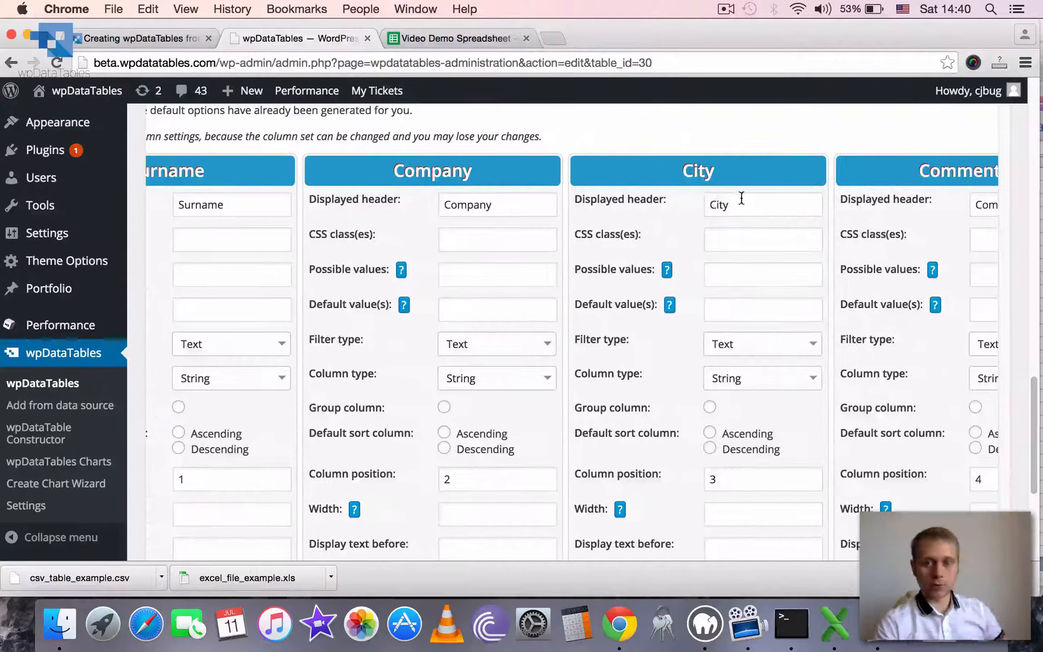
pyautogui.scroll(-2, 709, 199)
pyautogui.scroll(-2, 707, 200)
pyautogui.hscroll(-10, 708, 200)
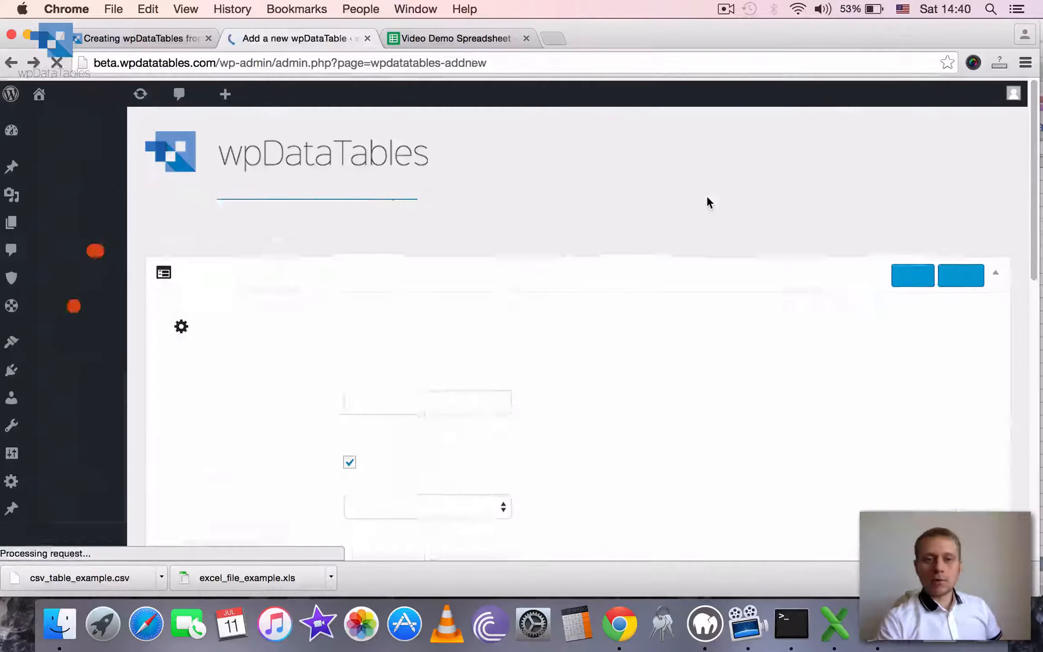
pyautogui.click(33, 64)
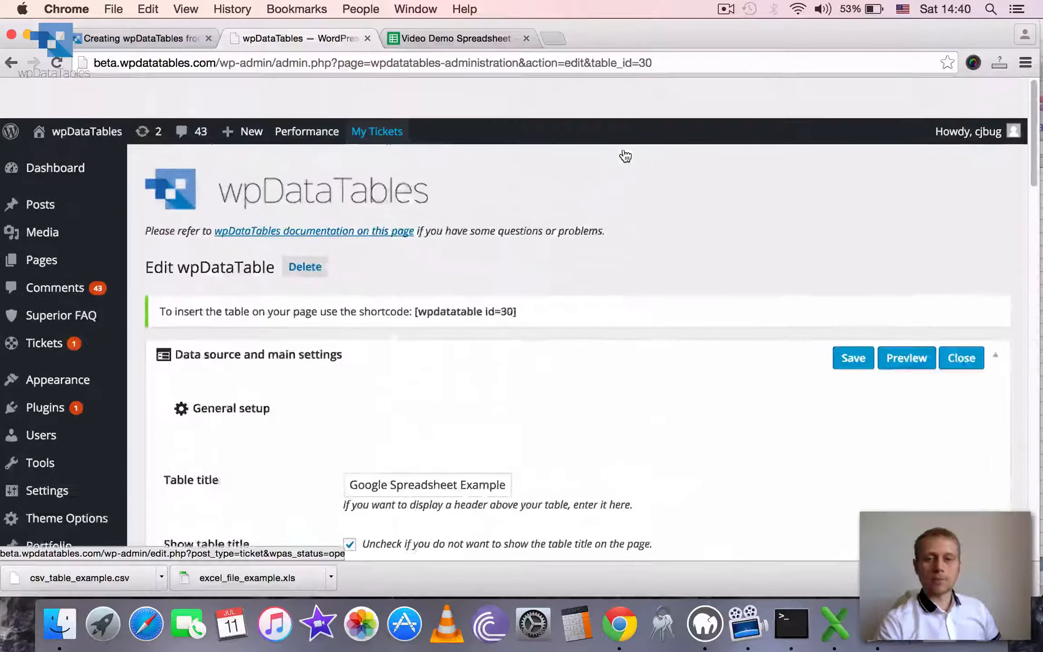
# Preview the saved table, compare its rows with the Google spreadsheet, and close the preview
pyautogui.click(903, 321)
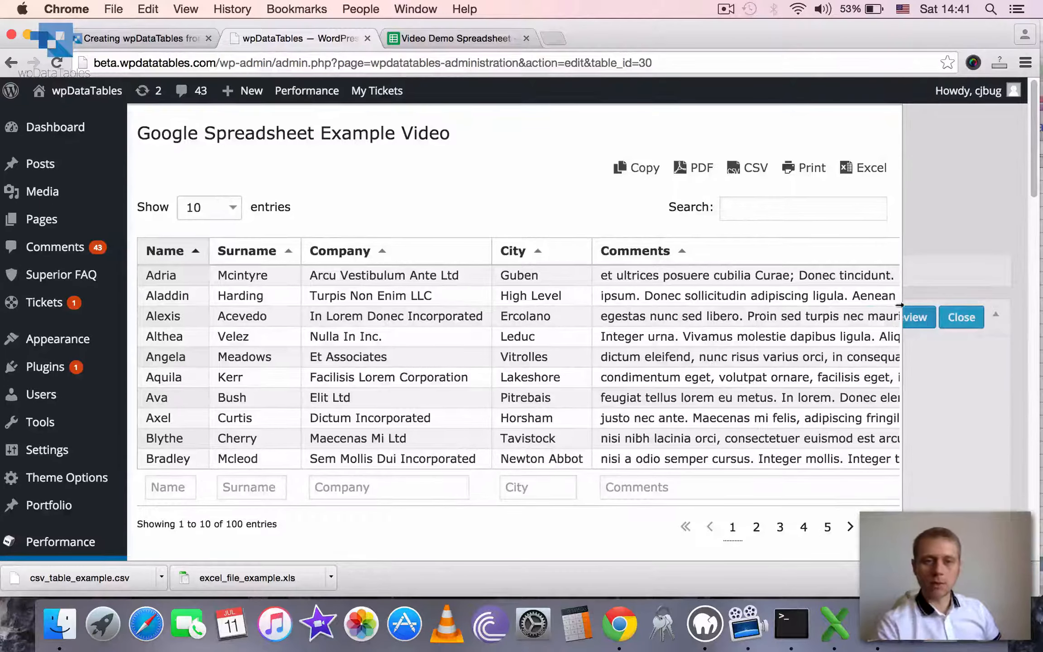
pyautogui.click(443, 41)
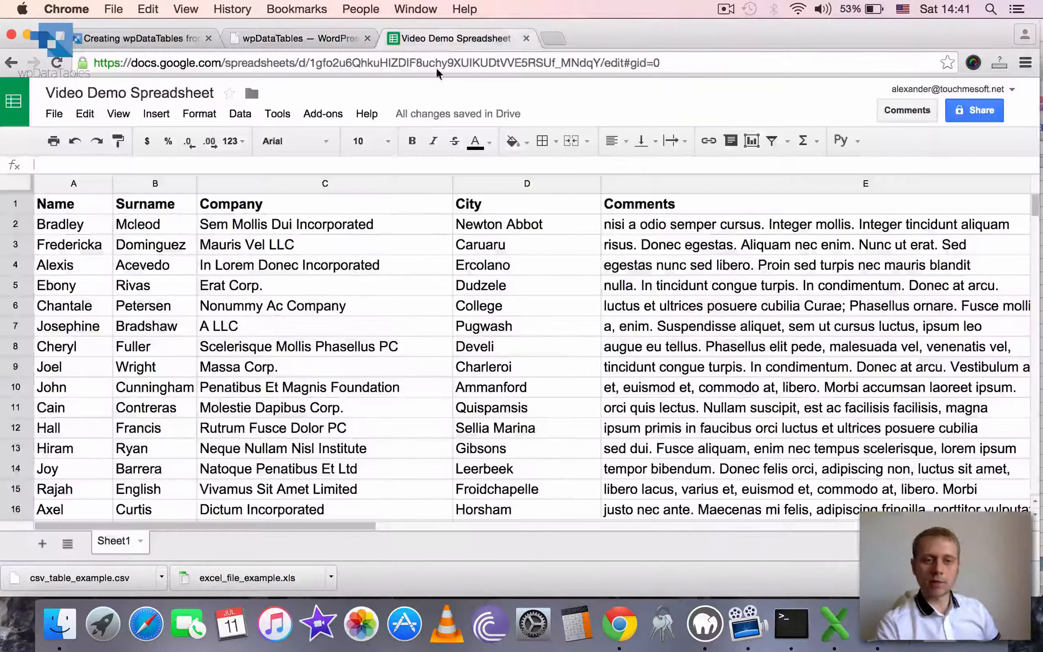
pyautogui.scroll(-3, 181, 271)
pyautogui.click(290, 39)
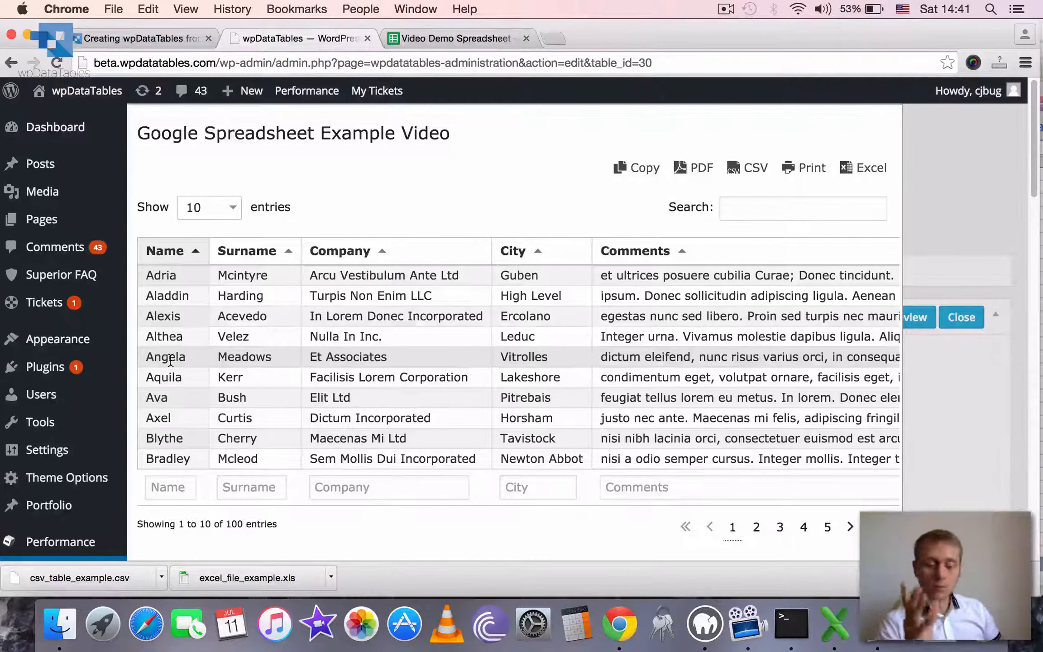
pyautogui.scroll(-2, 379, 350)
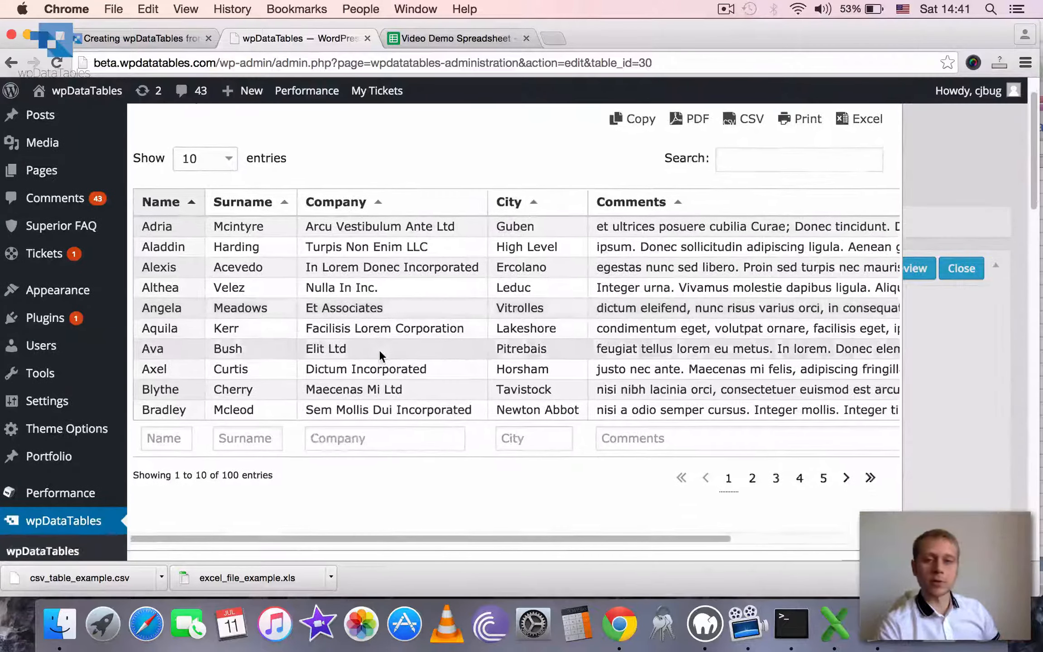
pyautogui.hscroll(-2, 379, 350)
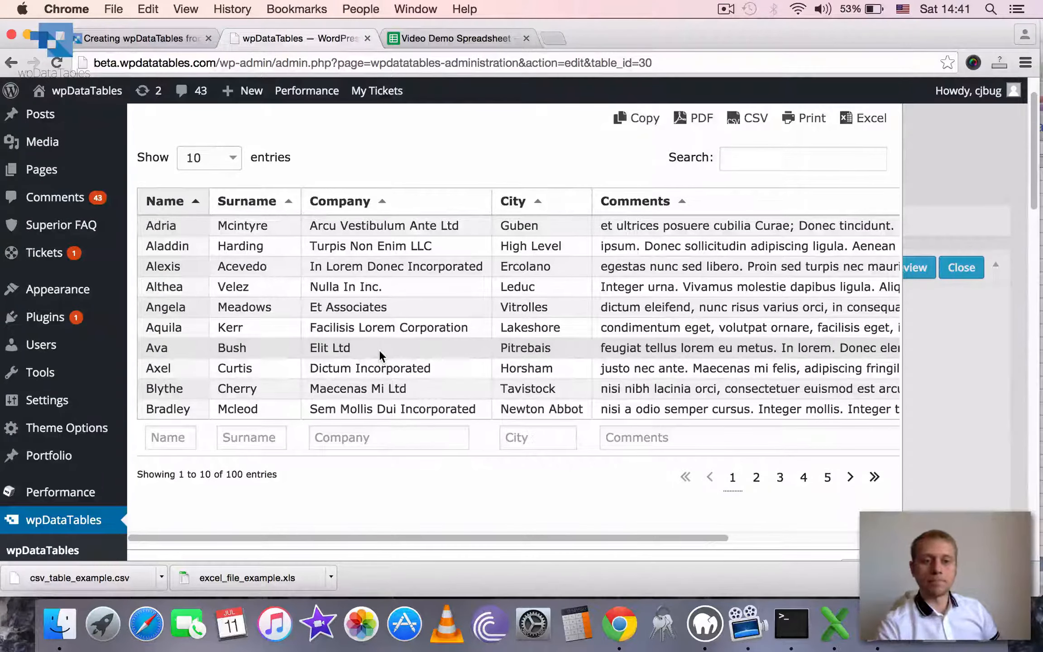
pyautogui.hscroll(2, 379, 349)
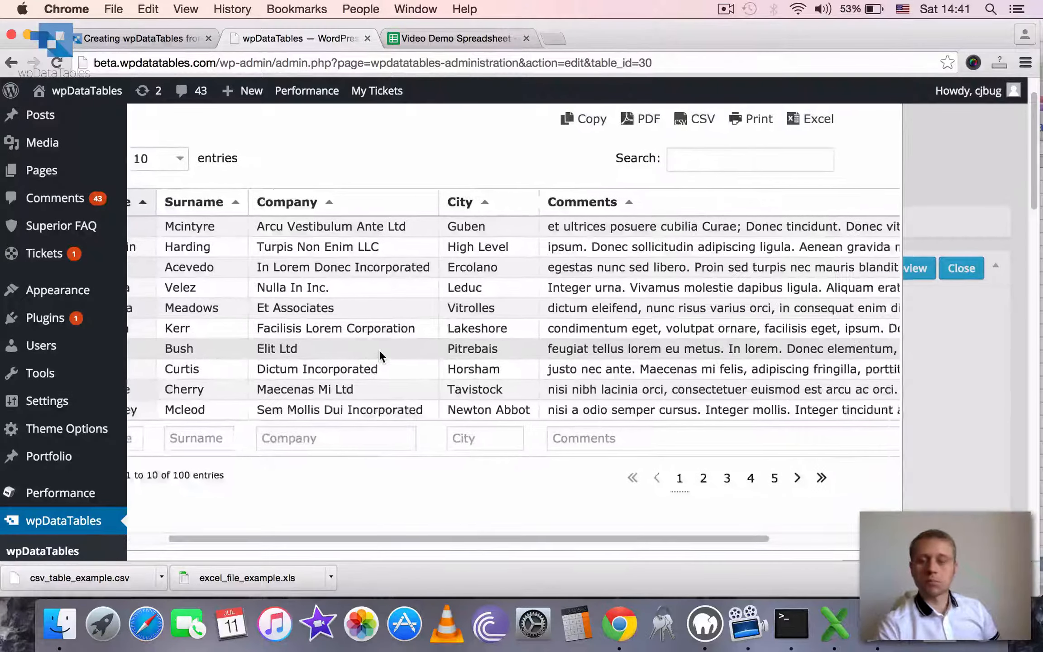
pyautogui.scroll(2, 379, 349)
pyautogui.hscroll(-2, 379, 349)
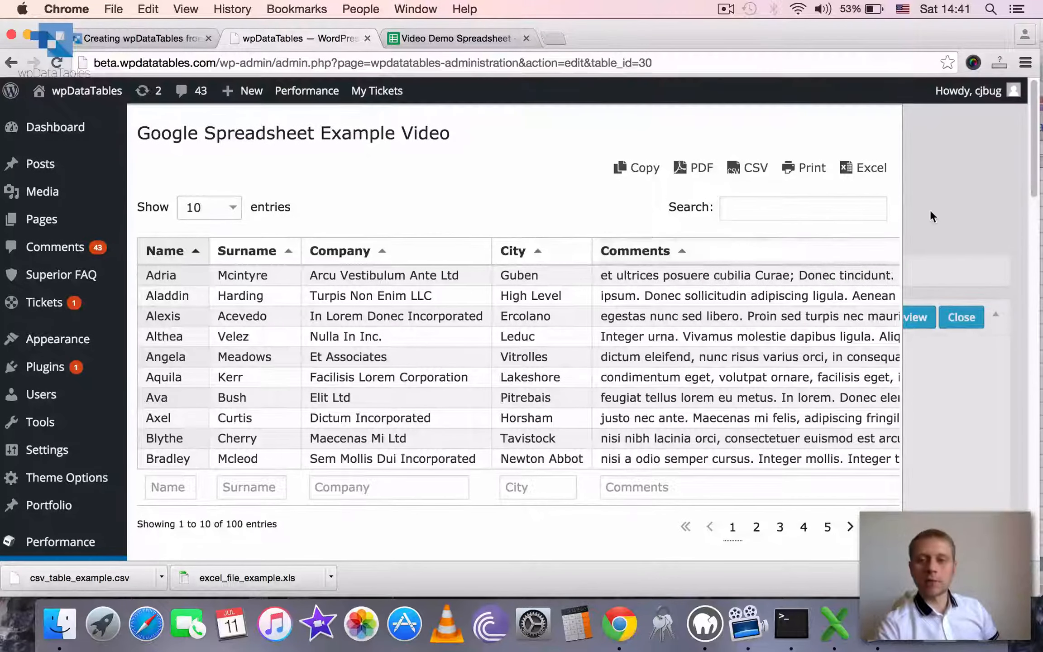
pyautogui.scroll(-3, 930, 210)
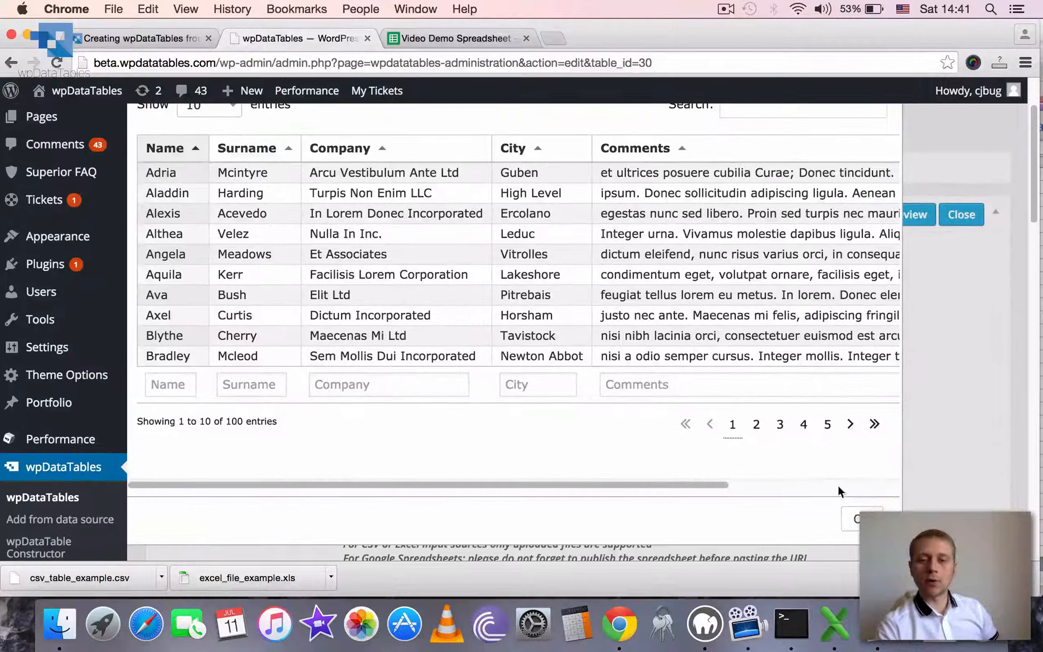
pyautogui.click(857, 526)
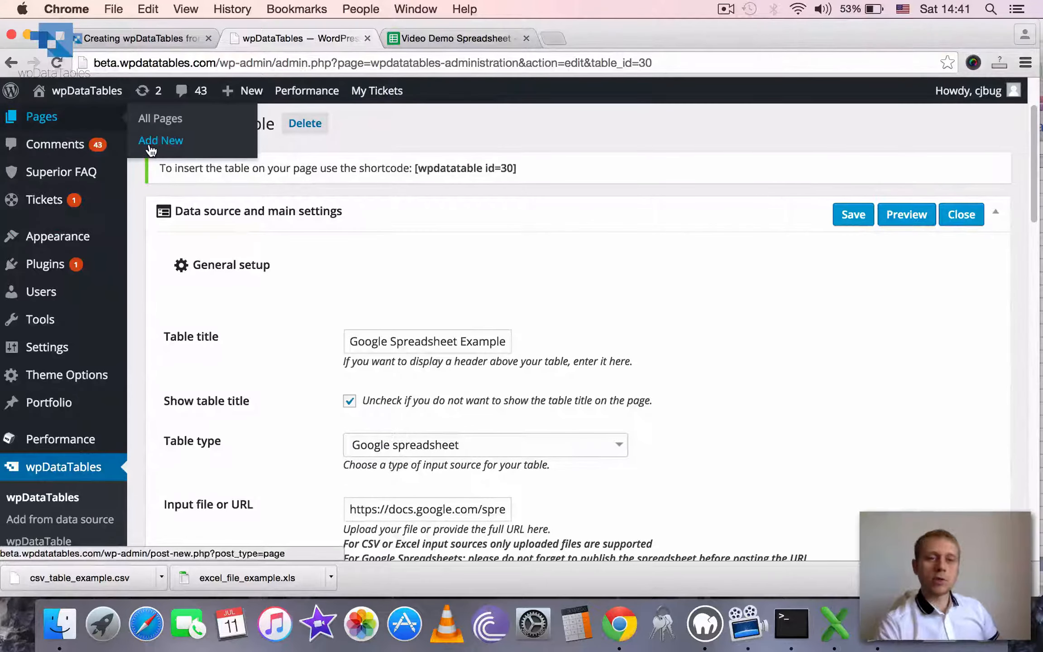
# Create a new page titled "Google Demo" with the body text "Here's a table from my Google Spreadsheet:"
pyautogui.click(150, 145)
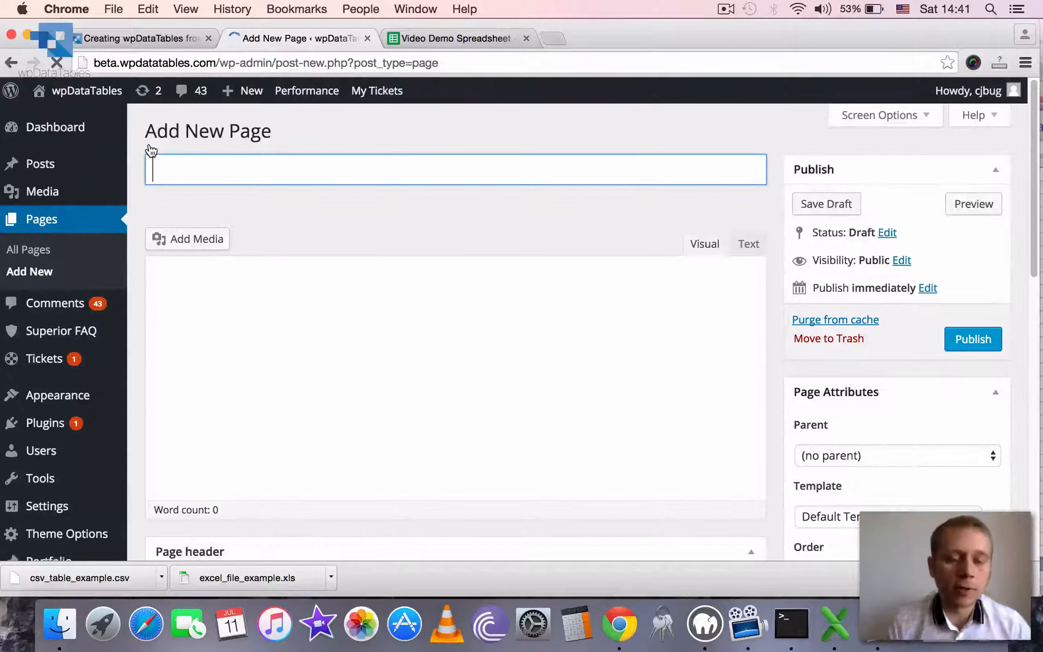
pyautogui.write('Google Demo')
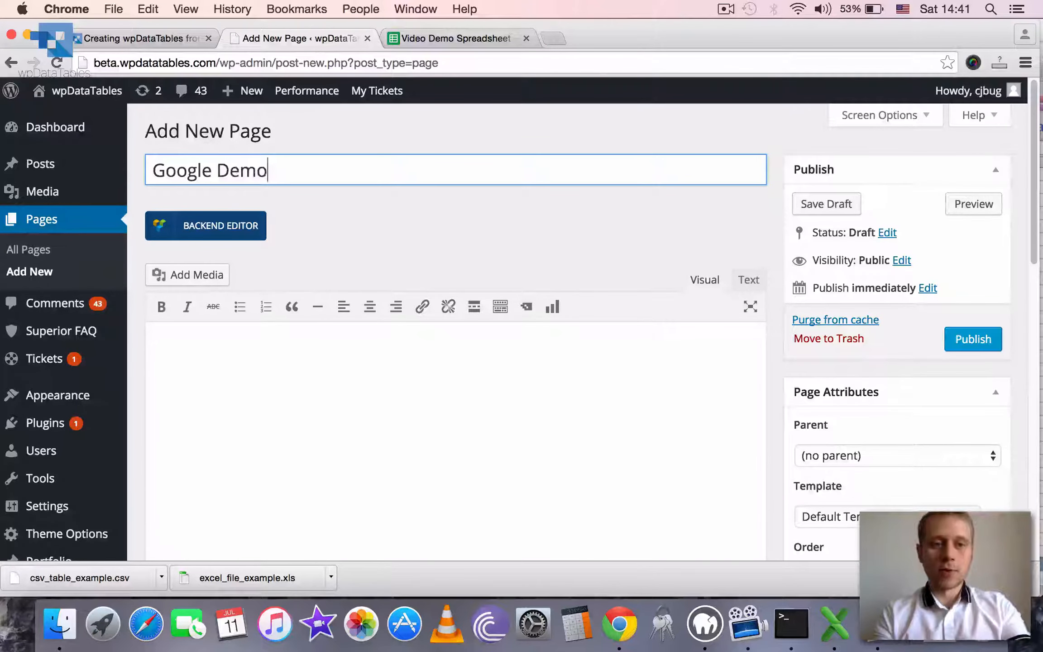
pyautogui.press('Tab')
pyautogui.write('Here')
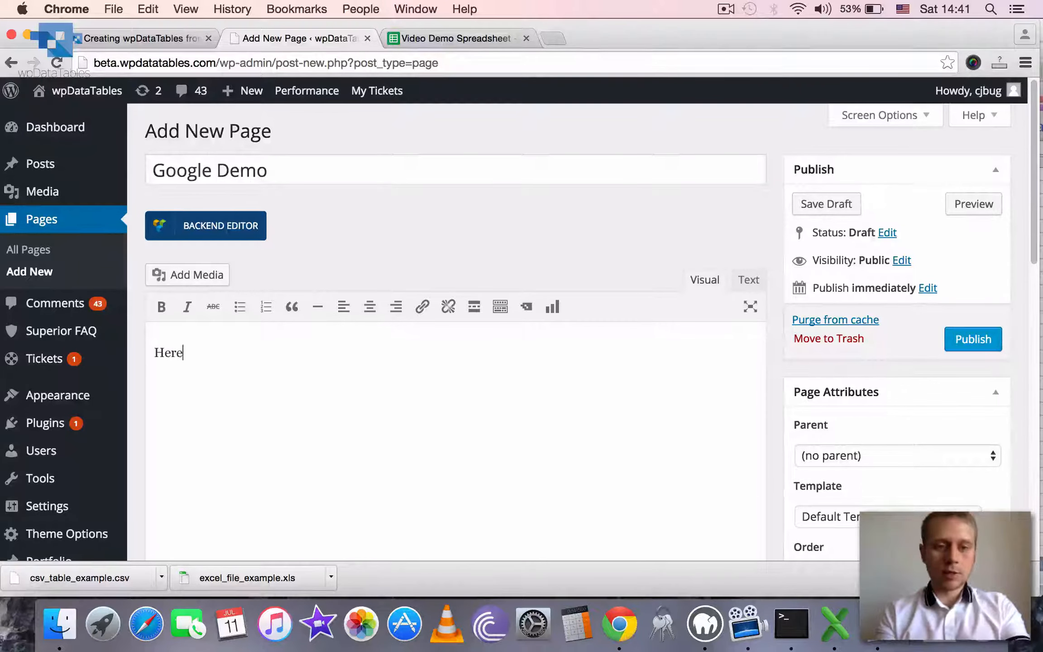
pyautogui.write("'s a table fro")
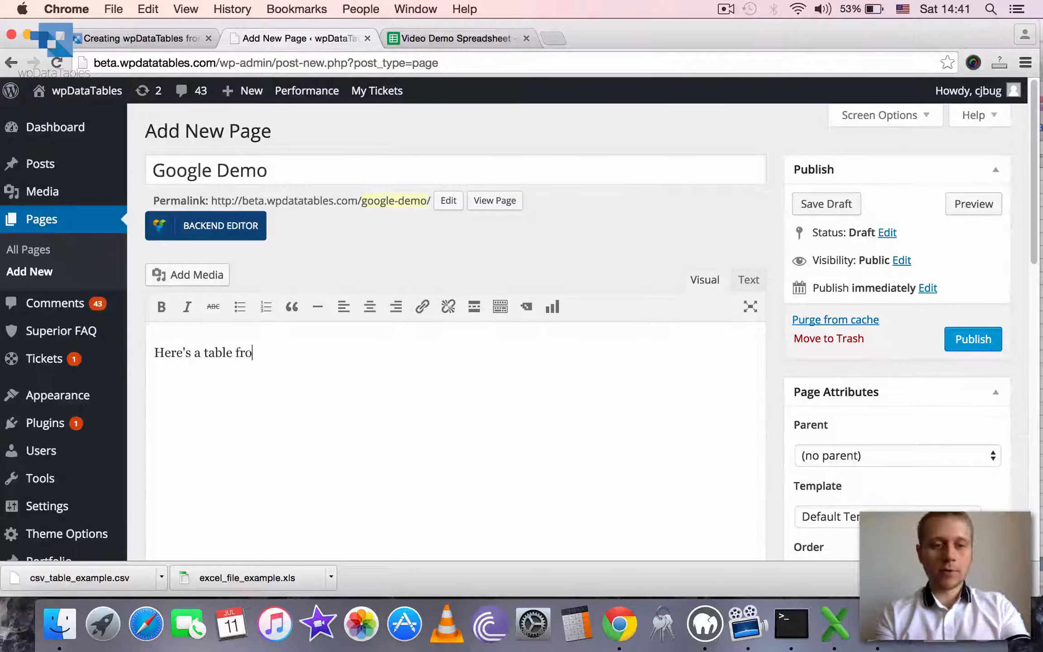
pyautogui.write('m my Google S')
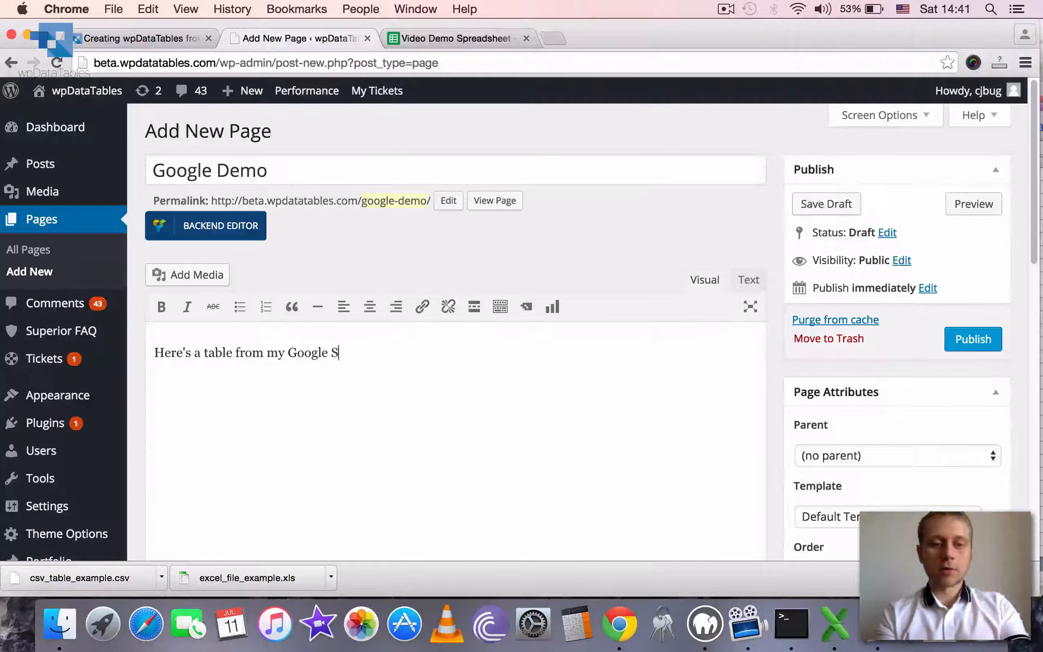
pyautogui.write('preadsheet:')
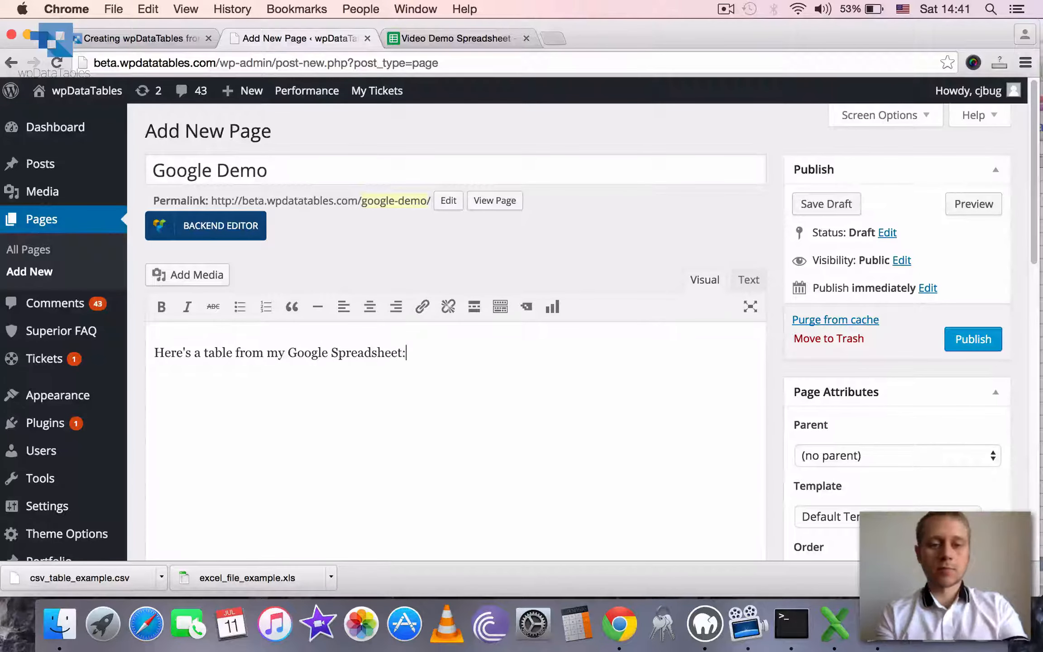
# Insert the wpDataTable "Google Spreadsheet Example Video (id: 30)" below the page's body text
pyautogui.scroll(-3, 512, 172)
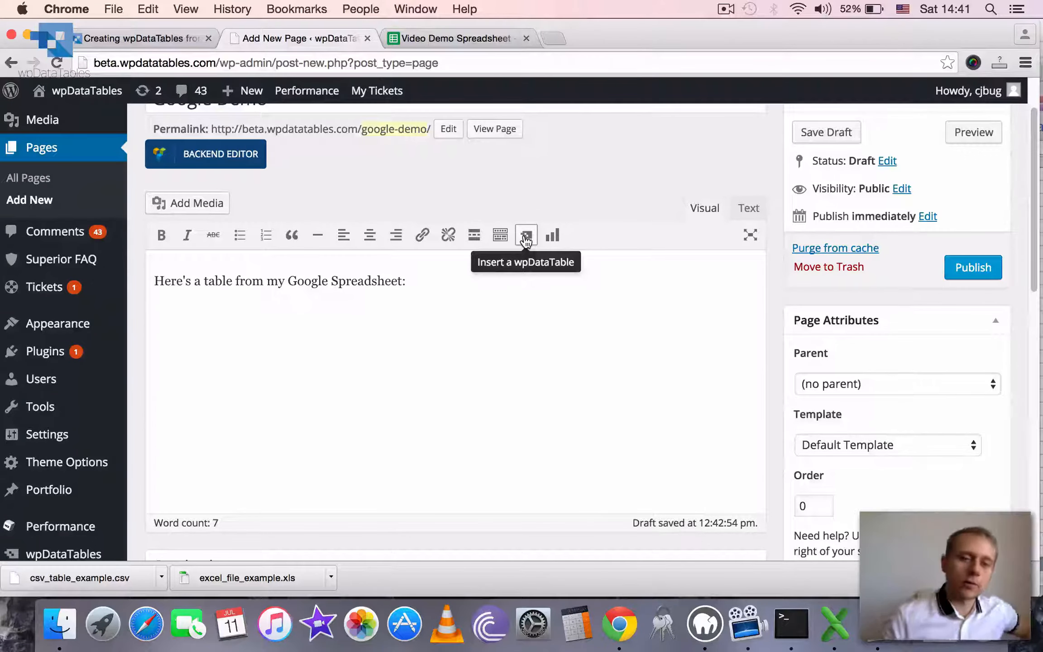
pyautogui.click(526, 238)
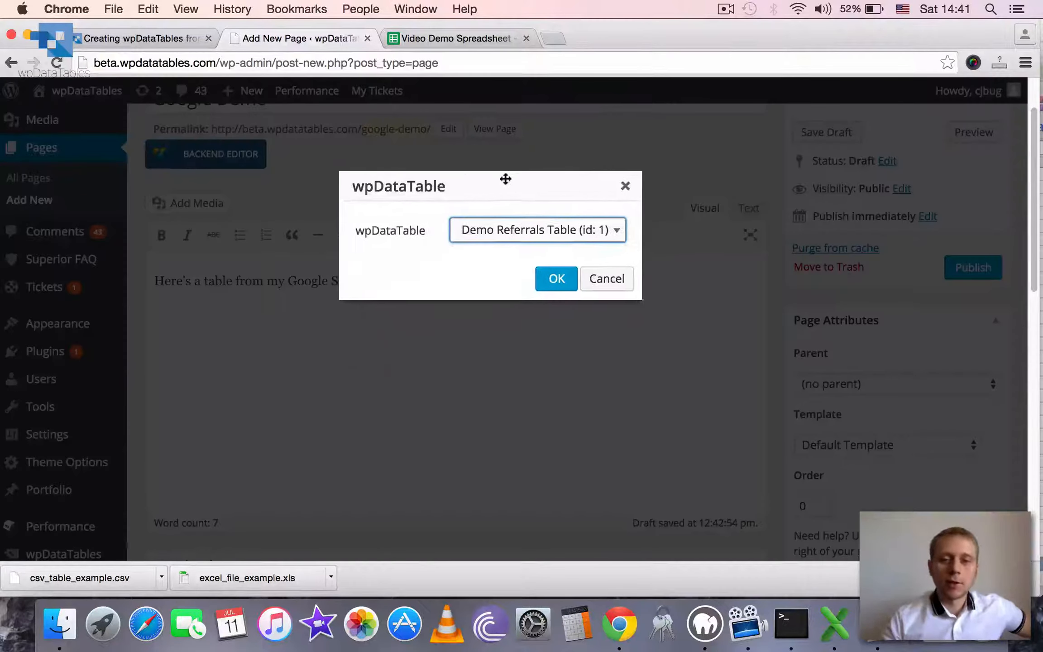
pyautogui.click(586, 199)
pyautogui.moveTo(730, 244); pyautogui.dragTo(726, 418)
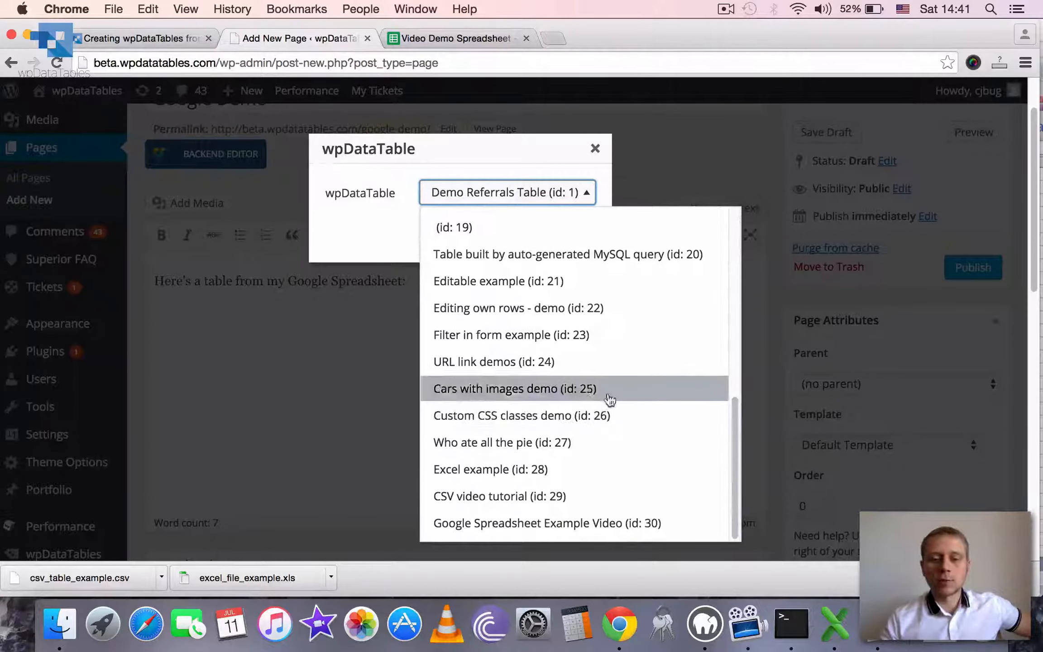
pyautogui.click(614, 525)
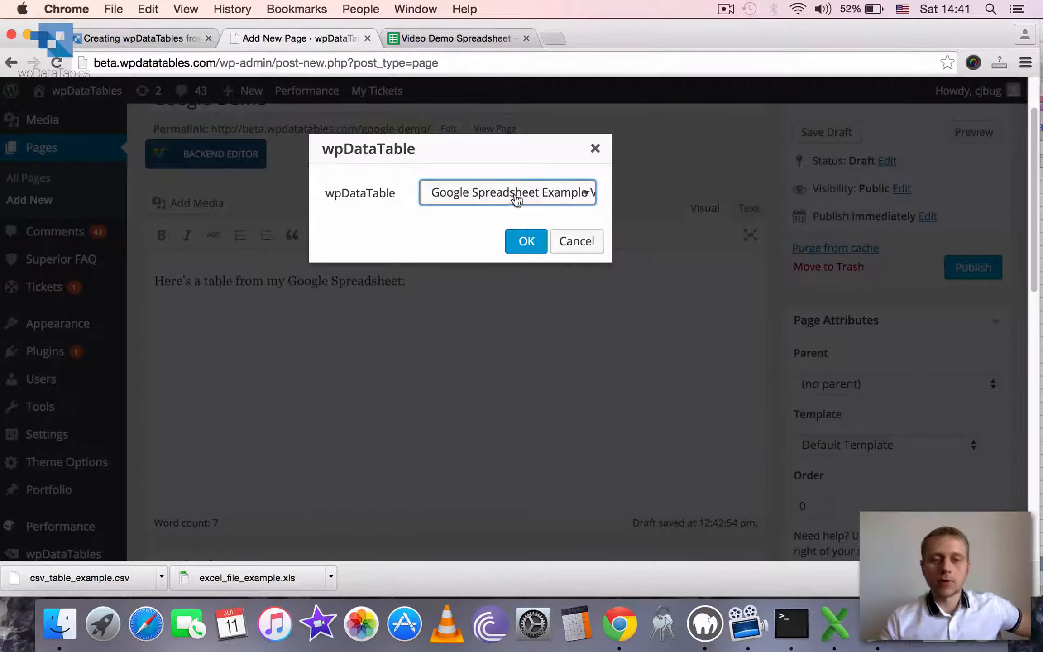
pyautogui.click(526, 239)
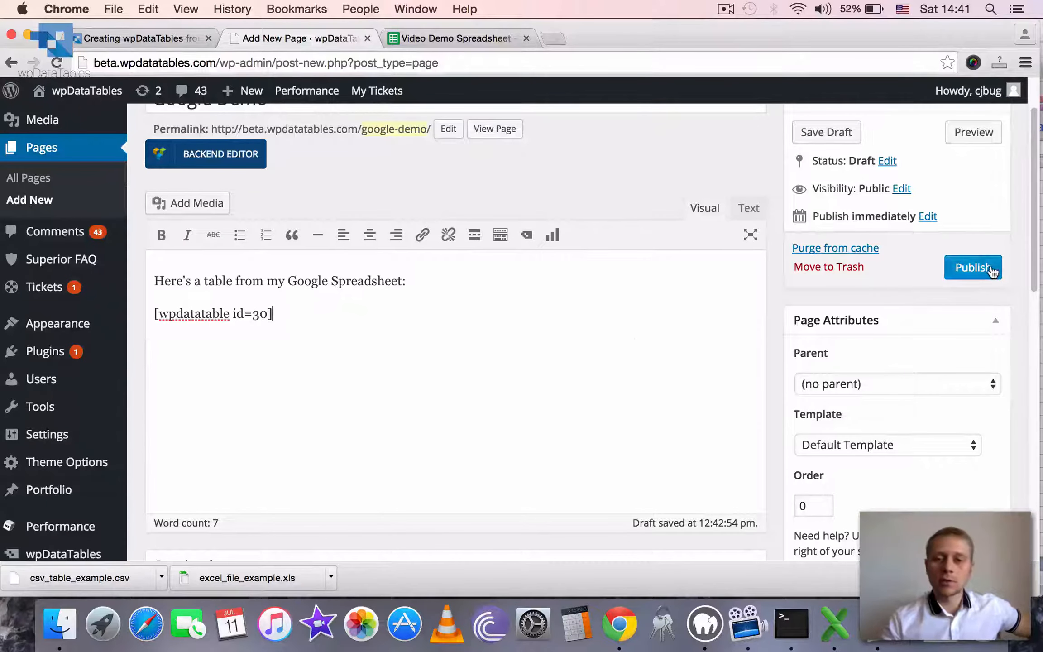
# Publish the Google Demo page and view the live page with its table
pyautogui.click(992, 268)
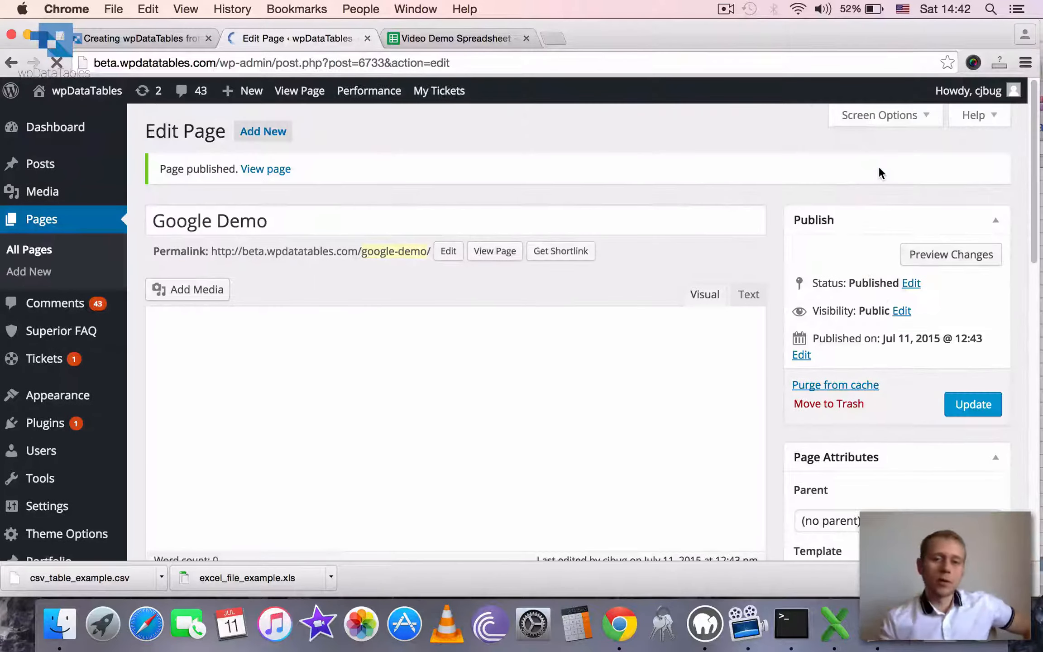
pyautogui.click(505, 254)
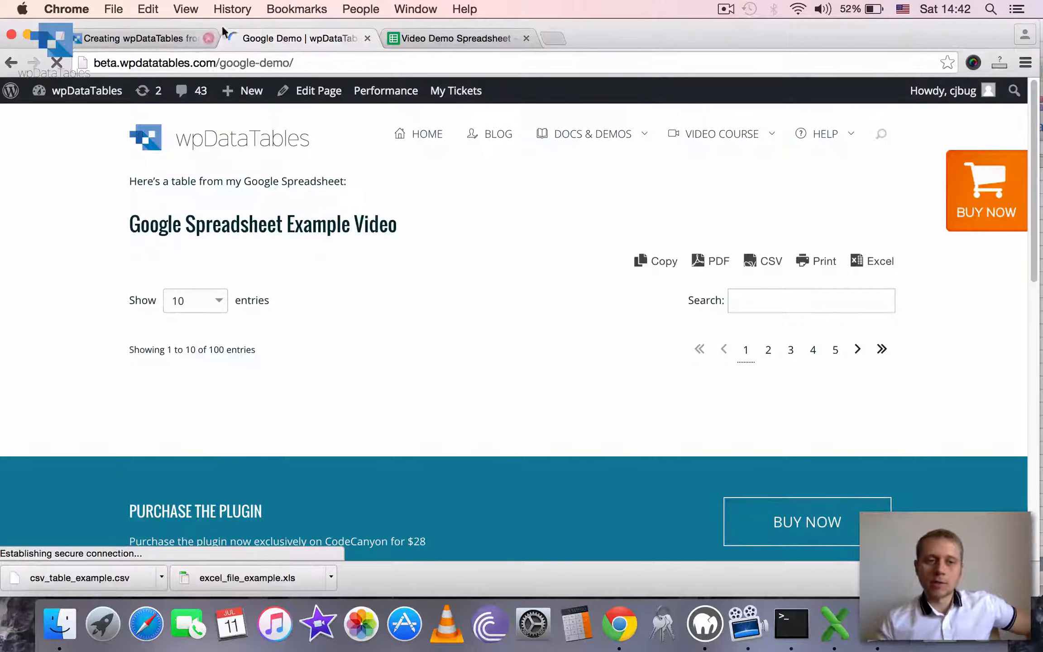
pyautogui.scroll(-8, 1024, 258)
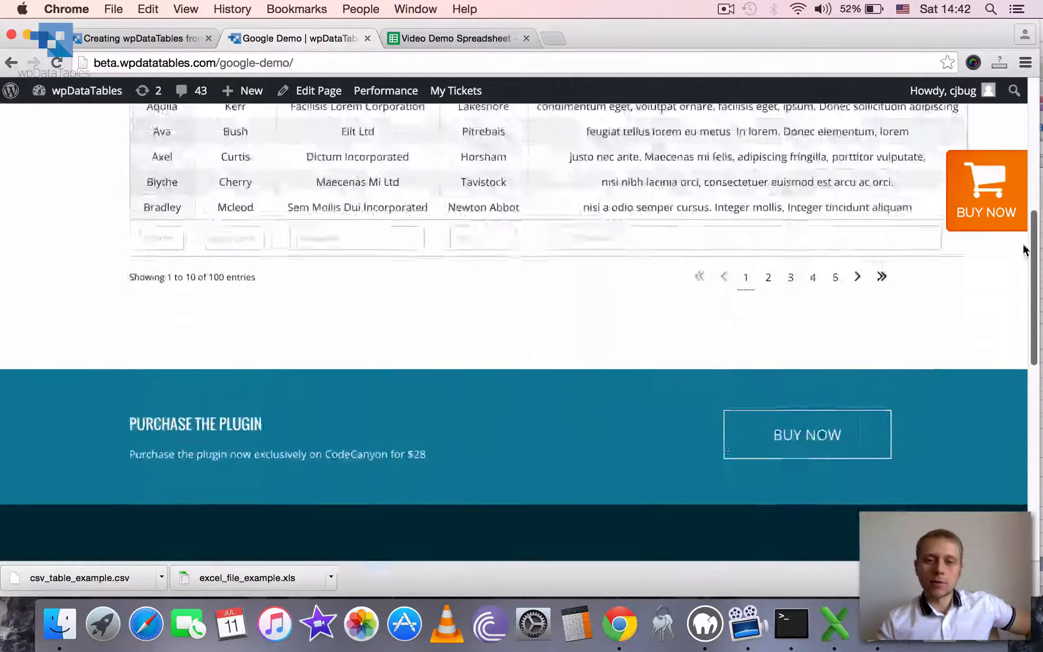
pyautogui.scroll(6, 1024, 260)
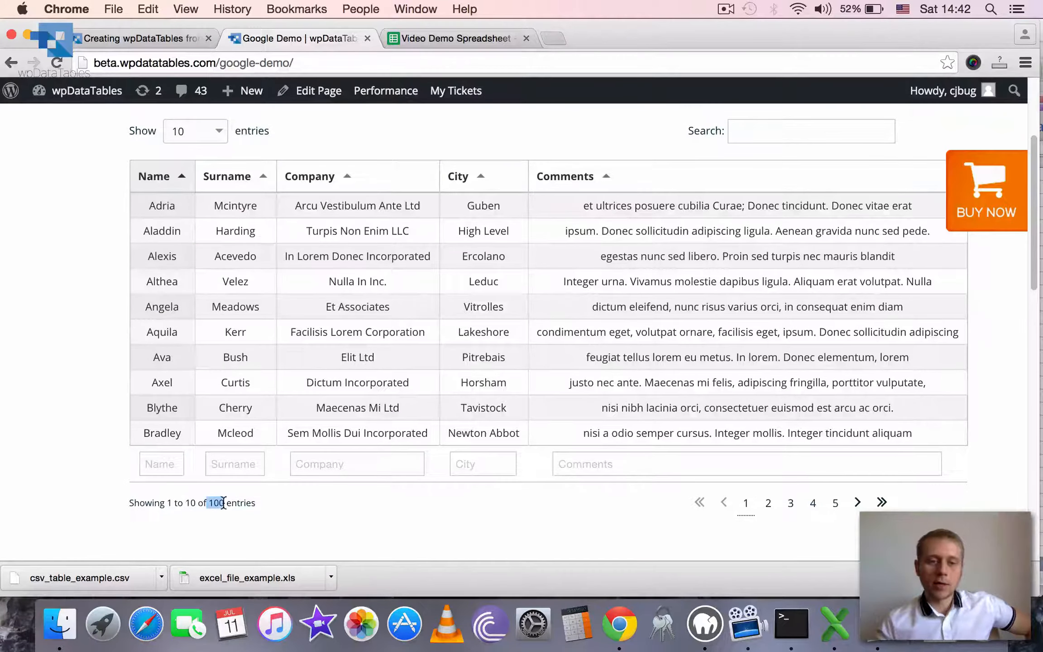
# Compare the last filled row of the Video Demo Spreadsheet with the entry count on the Google Demo page
pyautogui.click(453, 38)
pyautogui.moveTo(1035, 217); pyautogui.dragTo(1024, 242)
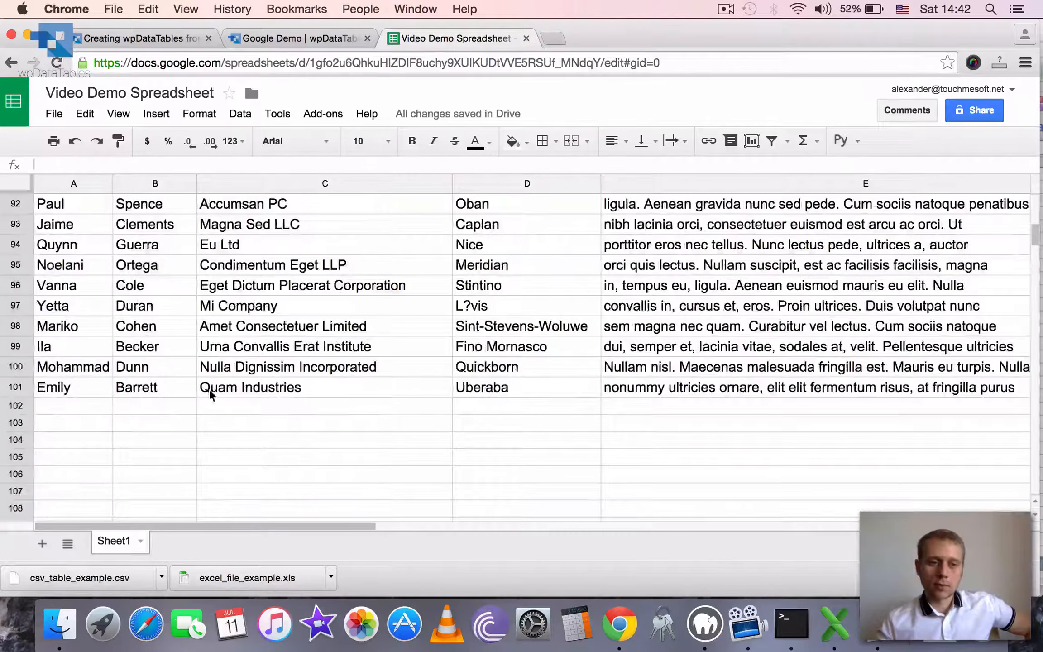
pyautogui.click(63, 387)
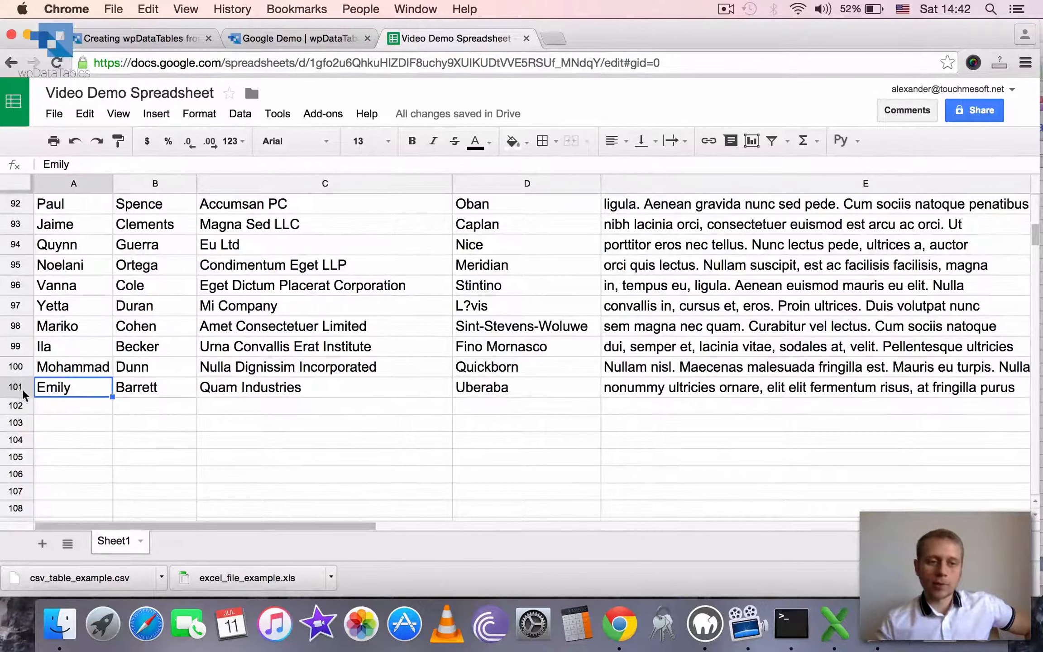
pyautogui.scroll(1, 181, 351)
pyautogui.click(273, 39)
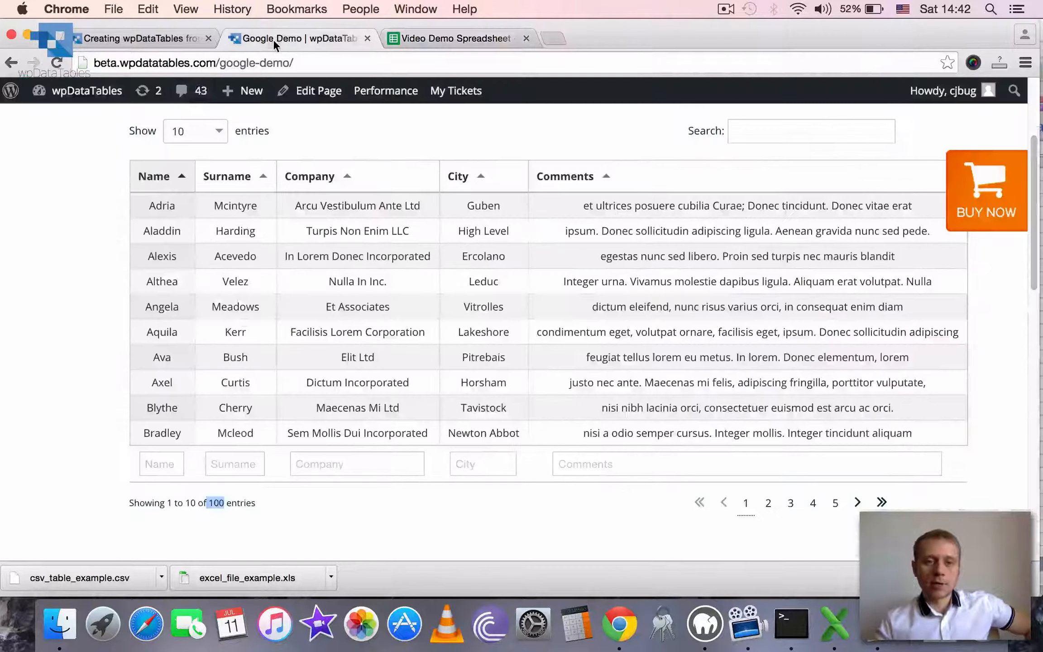
# Test the live table by browsing result pages 3 to 5 and sorting by City, Company, Surname and Name
pyautogui.click(791, 503)
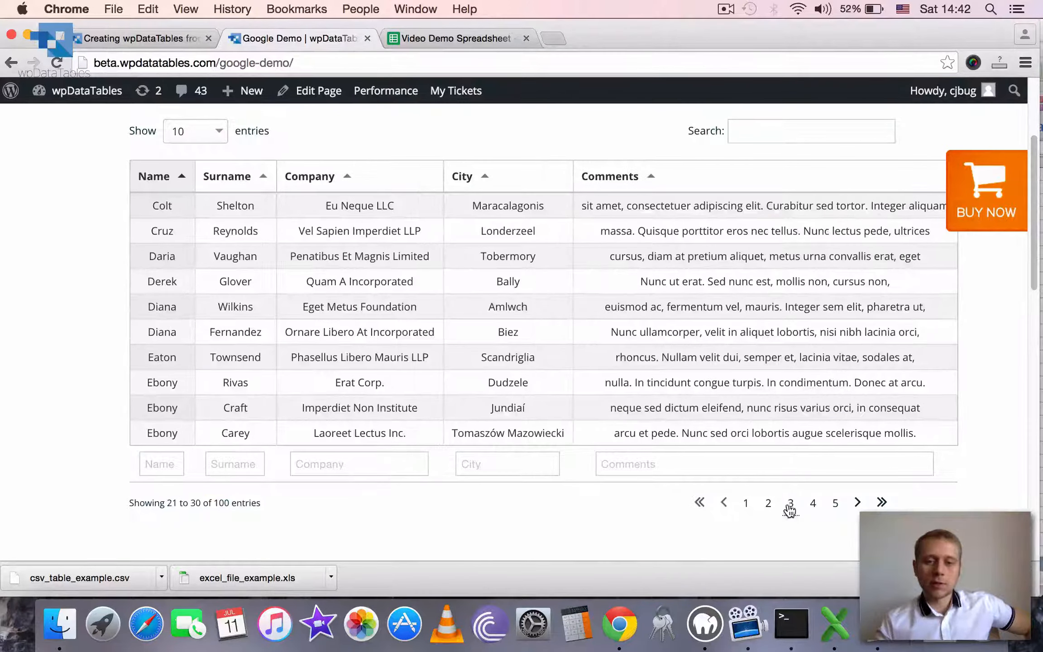
pyautogui.click(813, 503)
pyautogui.click(836, 504)
pyautogui.click(498, 177)
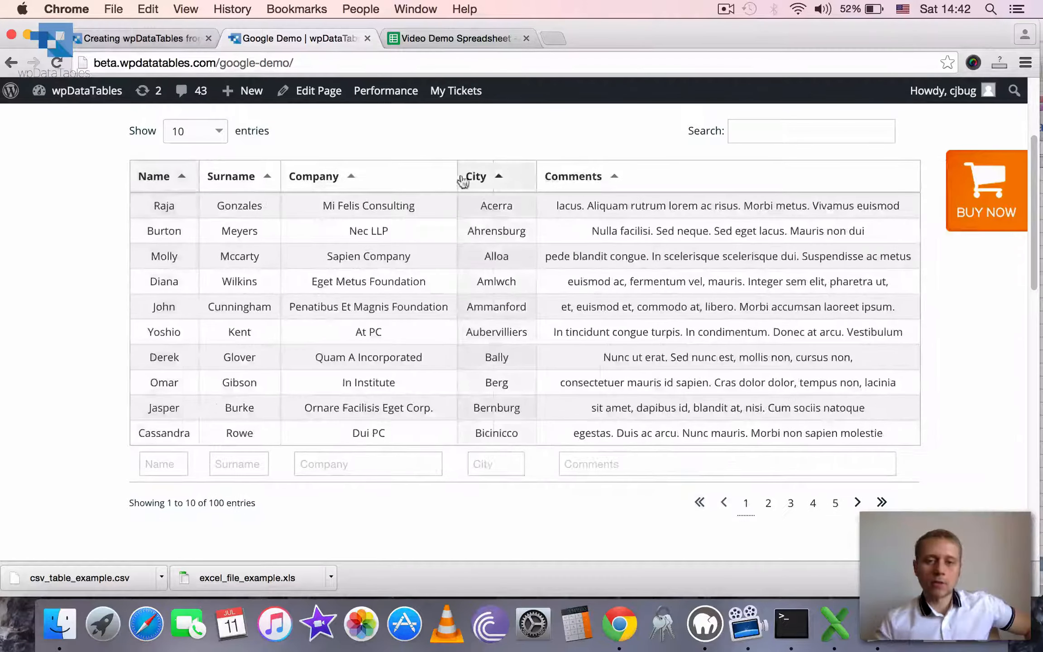
pyautogui.click(299, 176)
pyautogui.click(233, 177)
pyautogui.click(170, 186)
pyautogui.scroll(4, 538, 252)
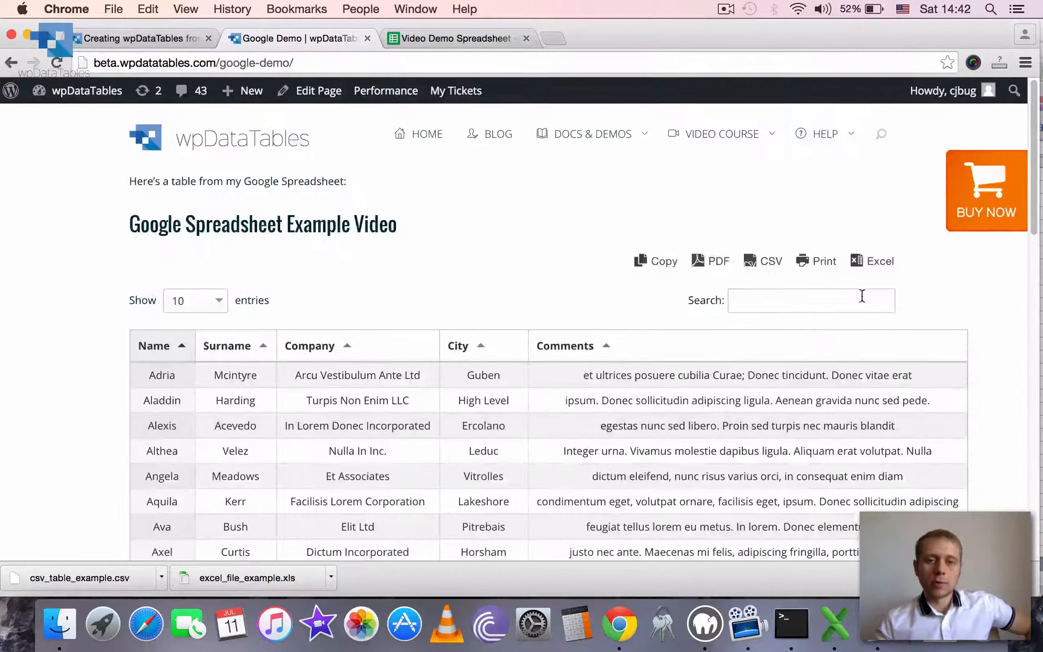
pyautogui.scroll(-10, 494, 322)
pyautogui.scroll(7, 494, 319)
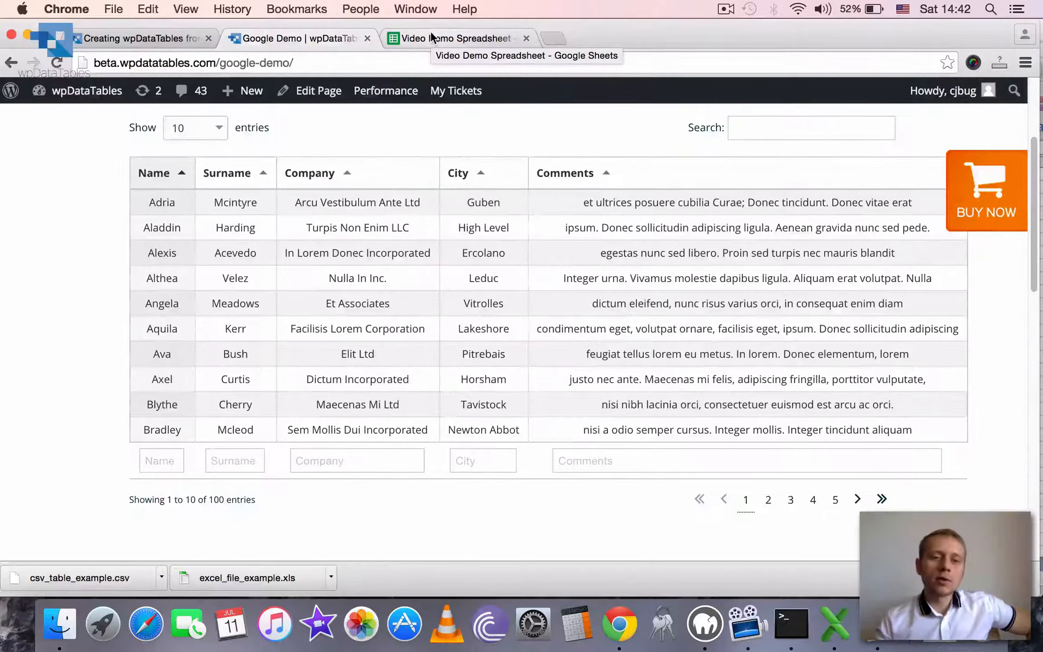
# Look for a record in the Video Demo Spreadsheet that also shows among the first rows of the live table
pyautogui.click(431, 34)
pyautogui.scroll(15, 141, 308)
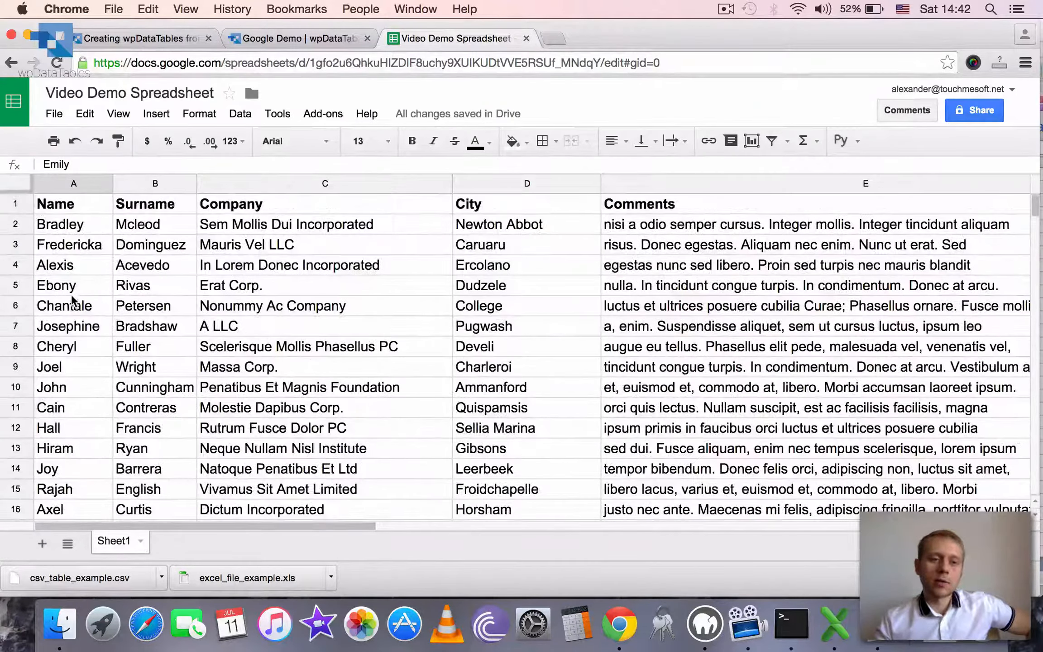
pyautogui.click(90, 226)
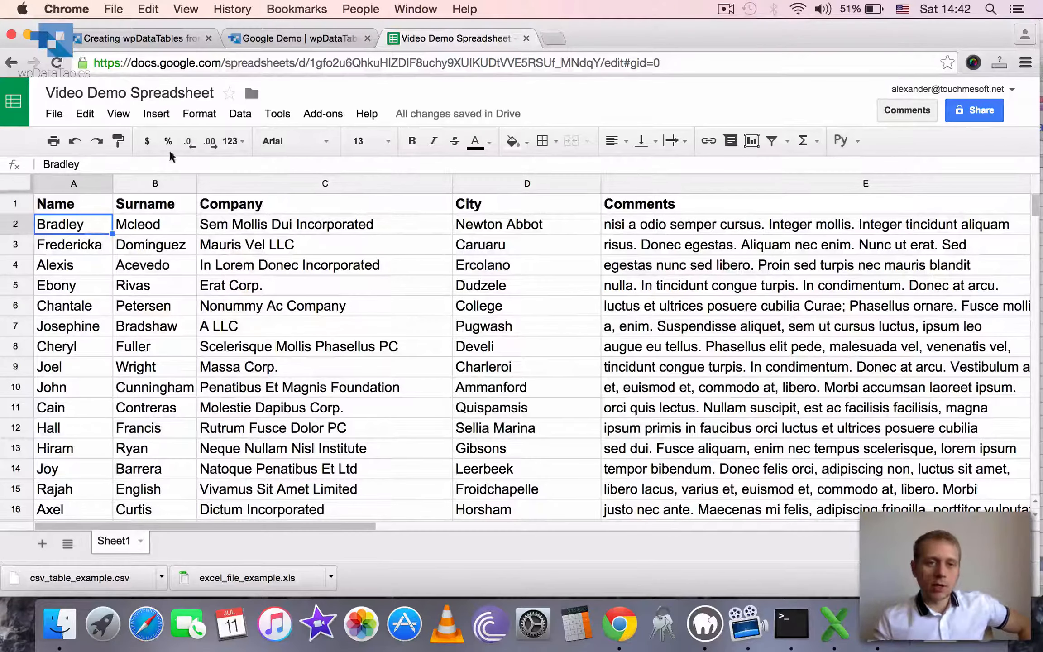
pyautogui.click(294, 38)
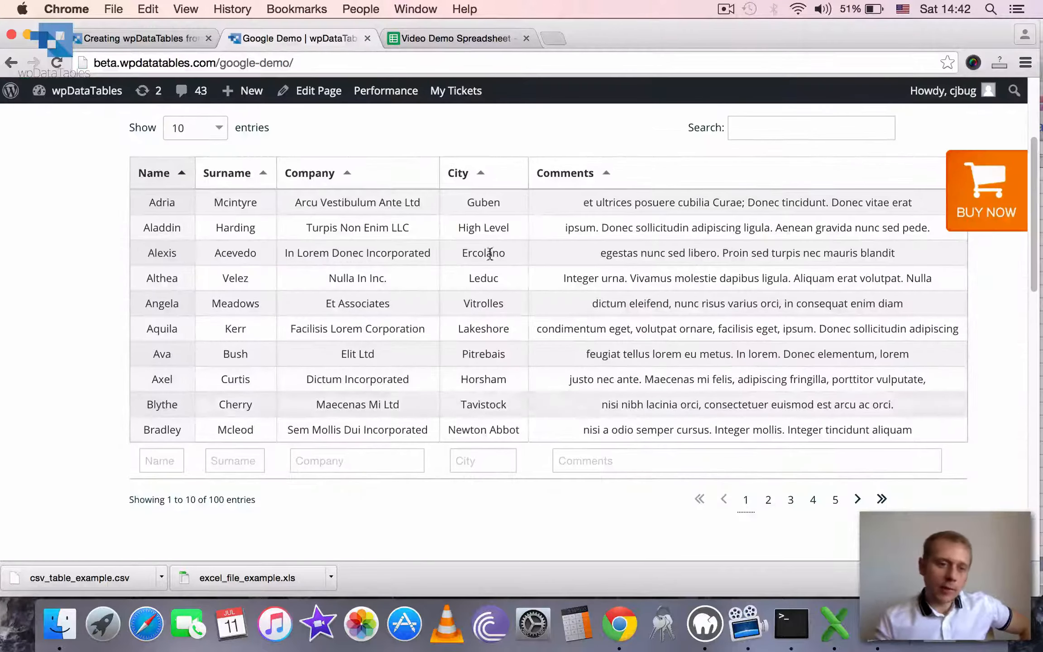
pyautogui.moveTo(146, 252); pyautogui.dragTo(179, 257)
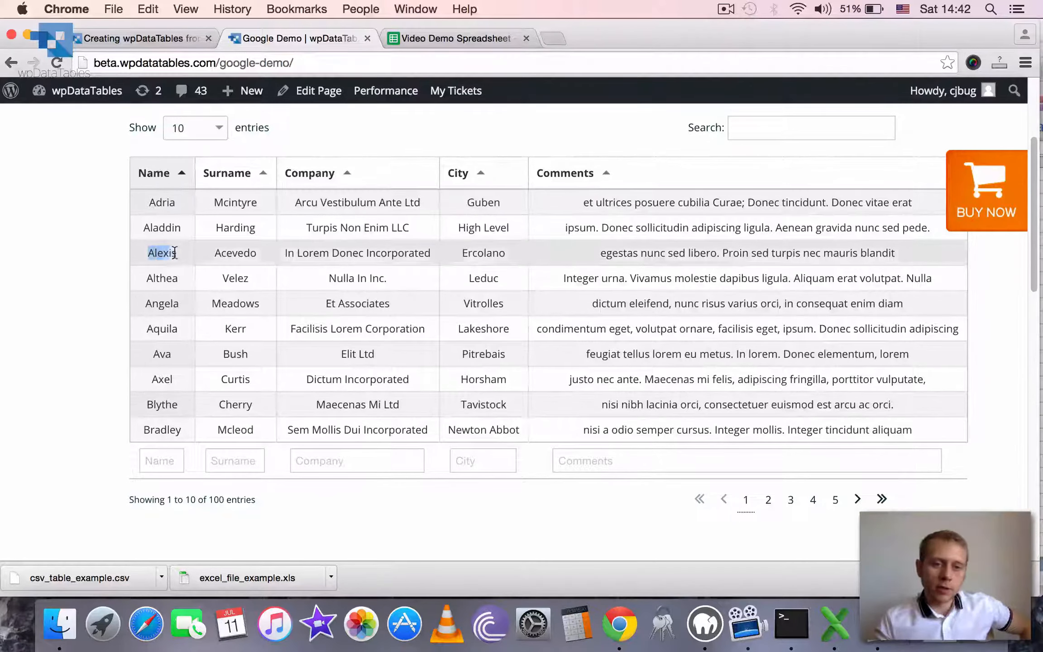
# Append "Changed" to the name in cell A4 of the Video Demo Spreadsheet
pyautogui.click(450, 38)
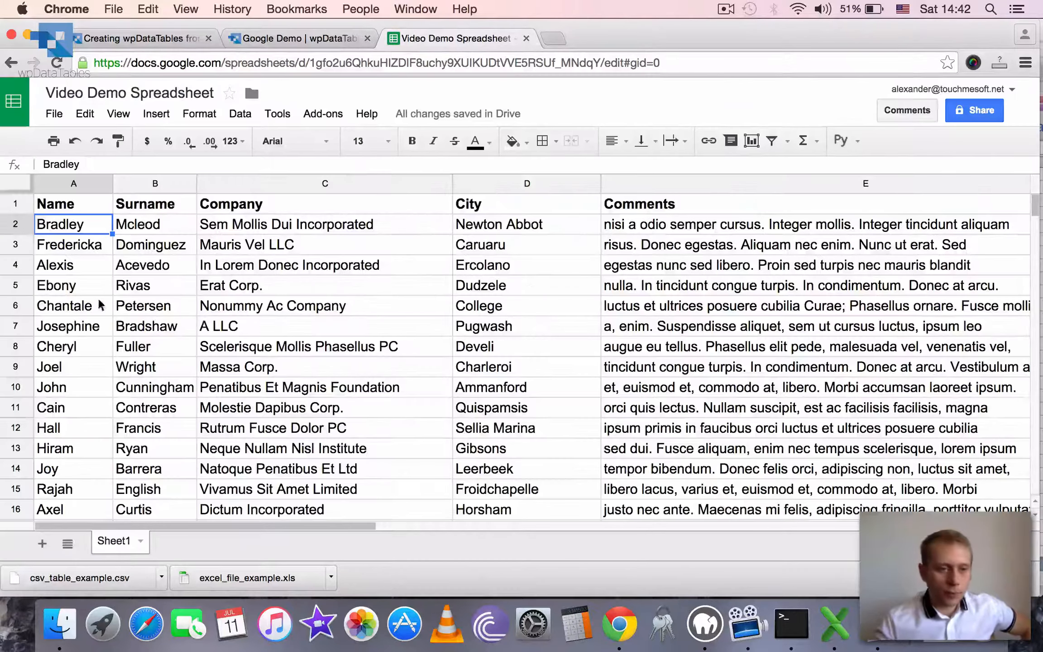
pyautogui.doubleClick(81, 266)
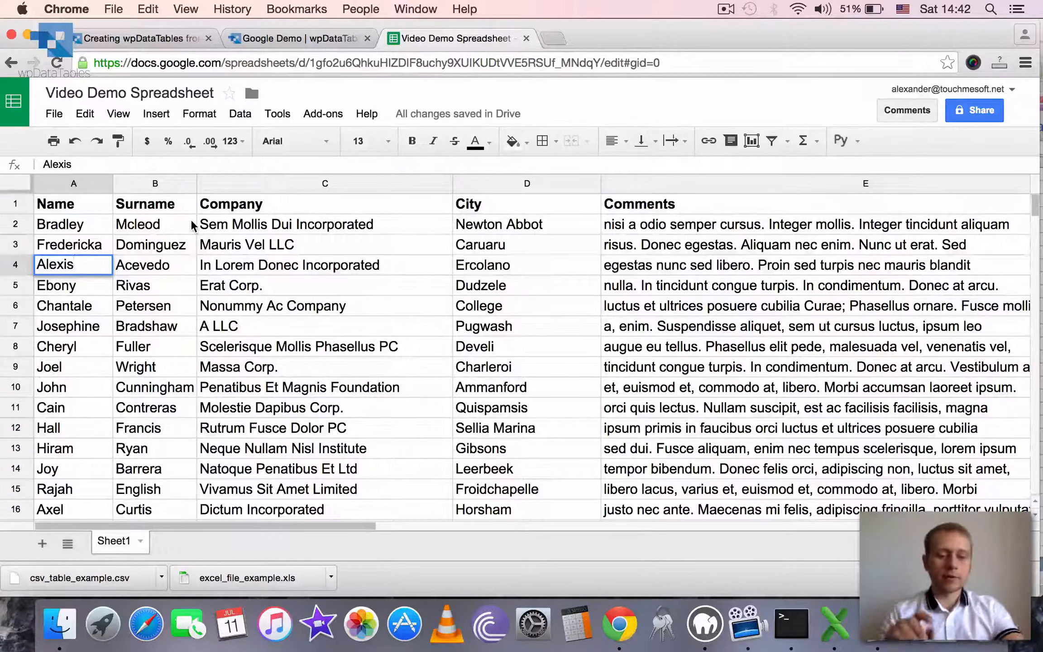
pyautogui.write('Changed')
pyautogui.press('Return')
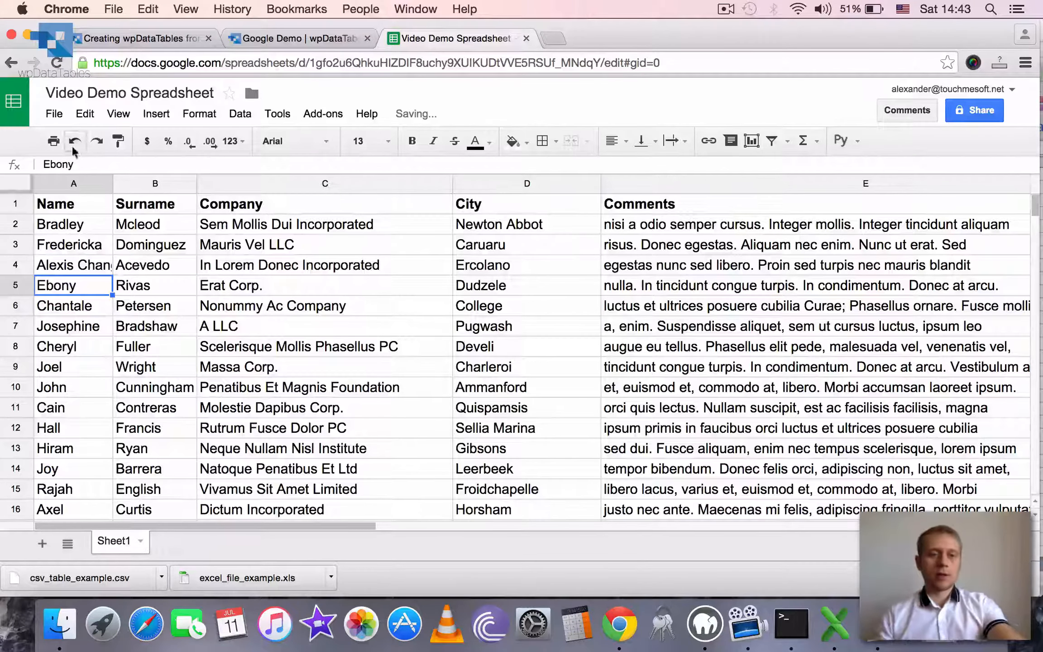
# Check the spreadsheet's Publish to the web settings and close them without changes
pyautogui.click(54, 113)
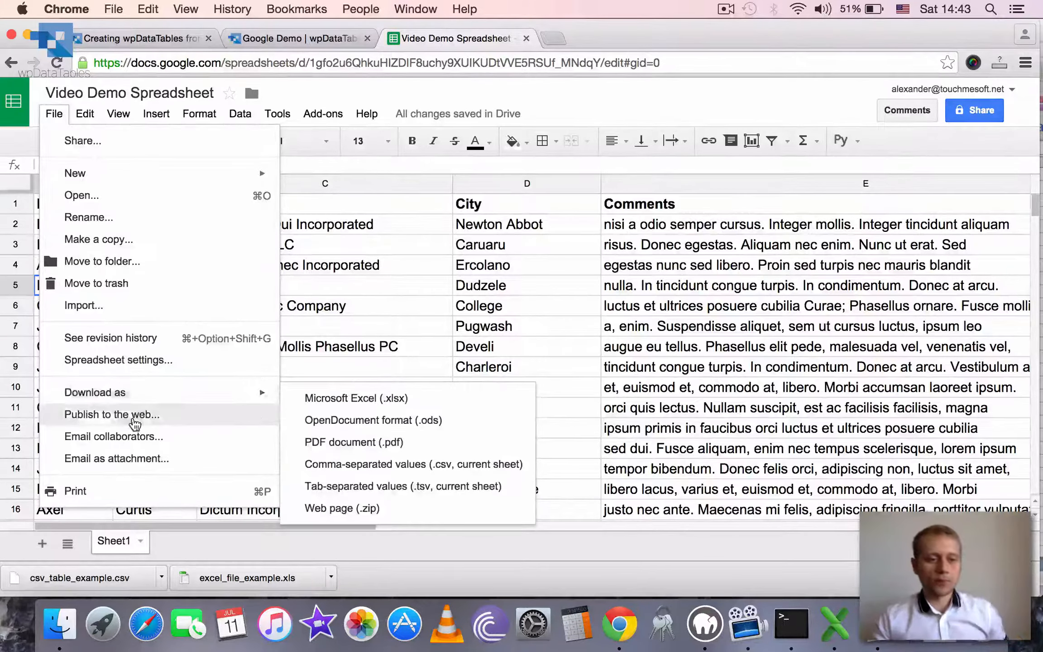
pyautogui.click(134, 421)
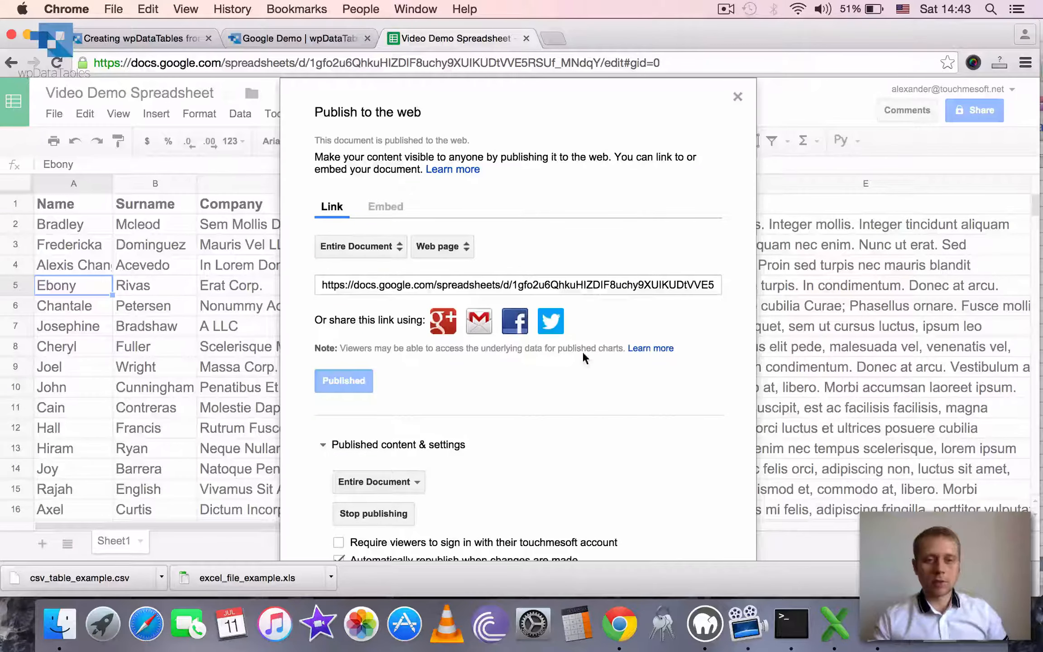
pyautogui.click(738, 97)
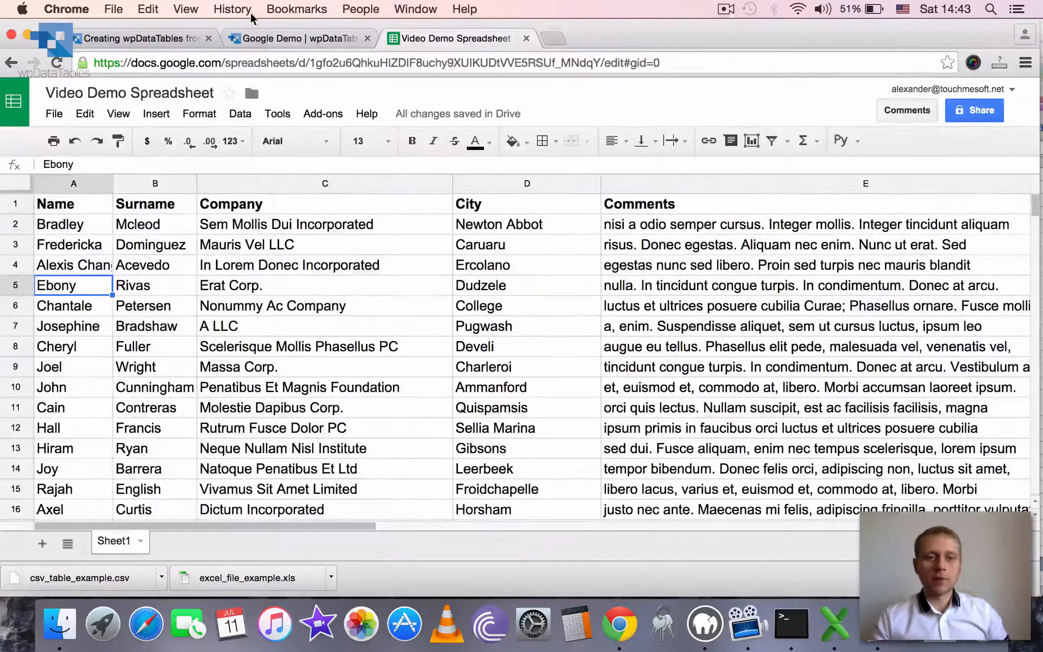
# Reload the Google Demo page and check its table for the edited name
pyautogui.click(271, 38)
pyautogui.click(58, 63)
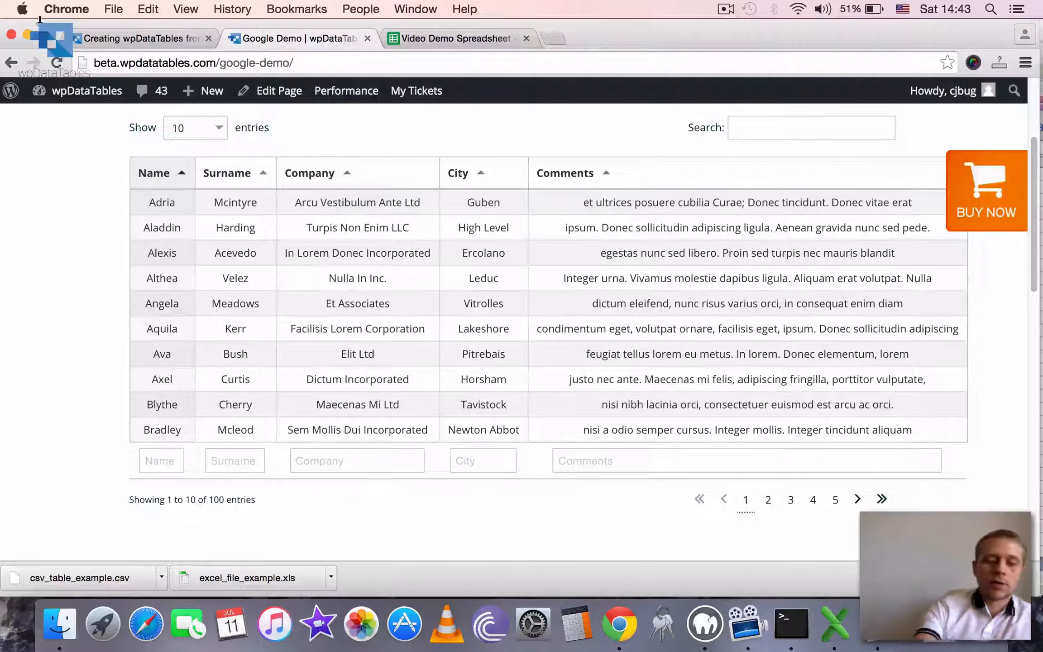
pyautogui.press('super+r')
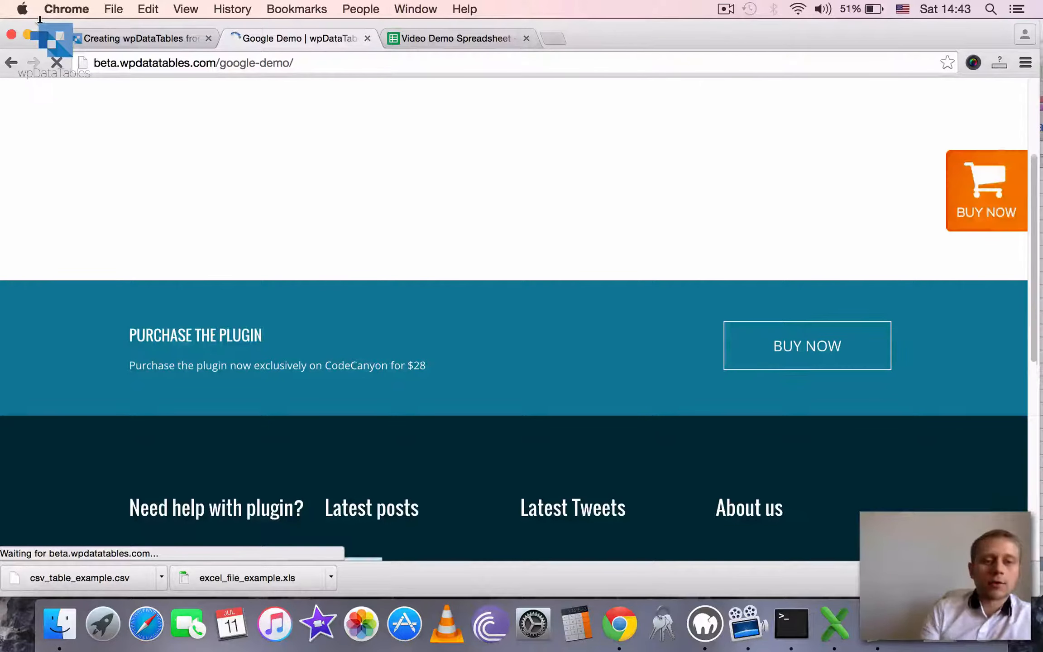
pyautogui.scroll(4, 200, 204)
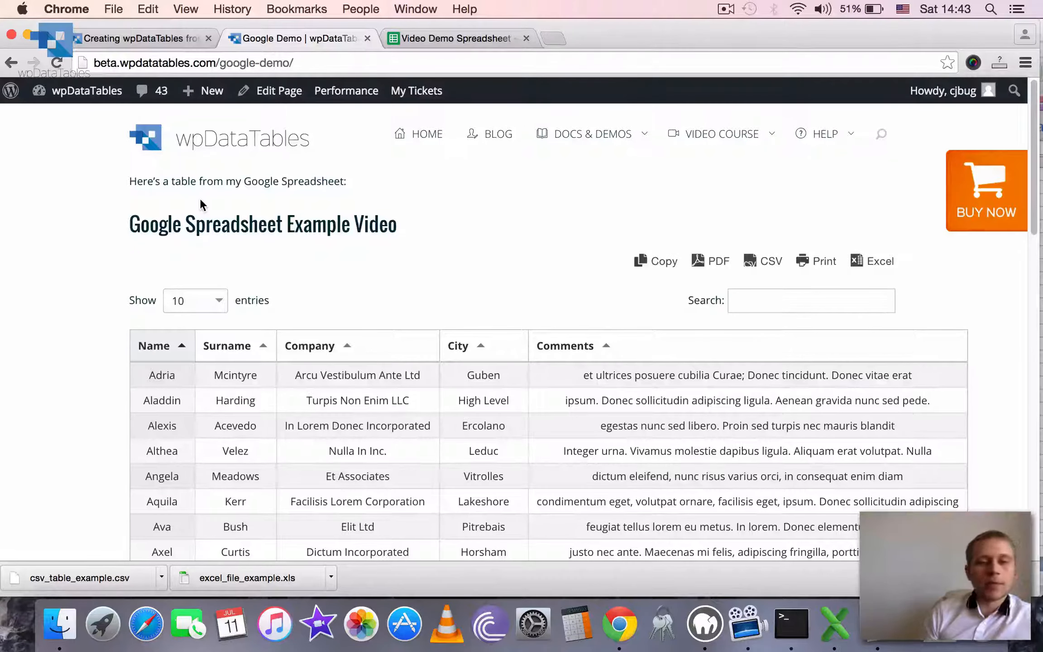
pyautogui.scroll(-3, 214, 299)
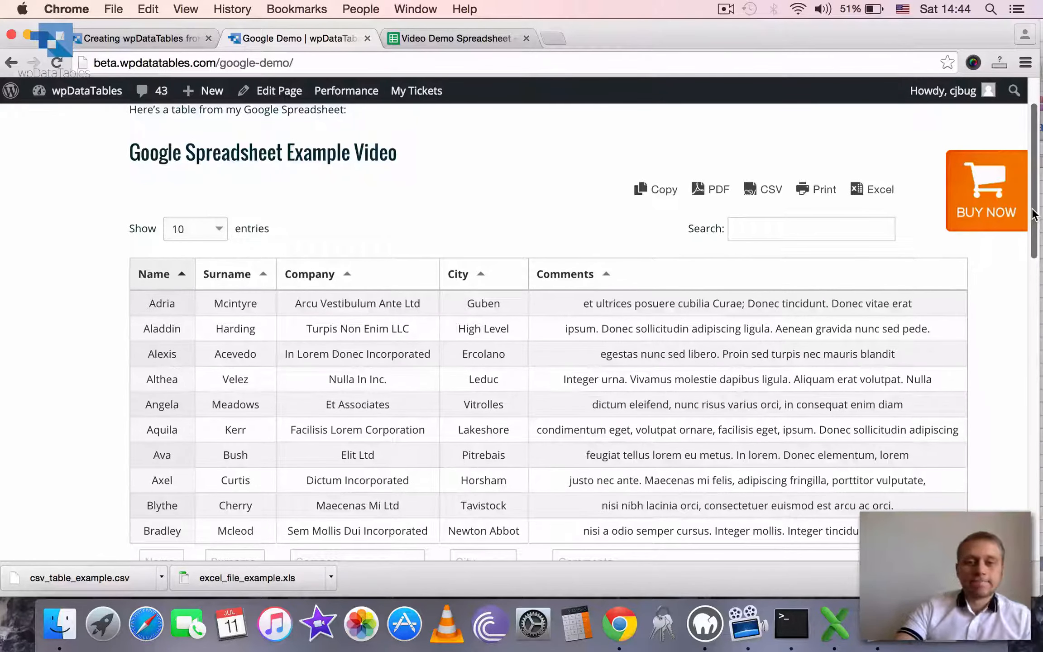
pyautogui.moveTo(1034, 214); pyautogui.dragTo(1035, 233)
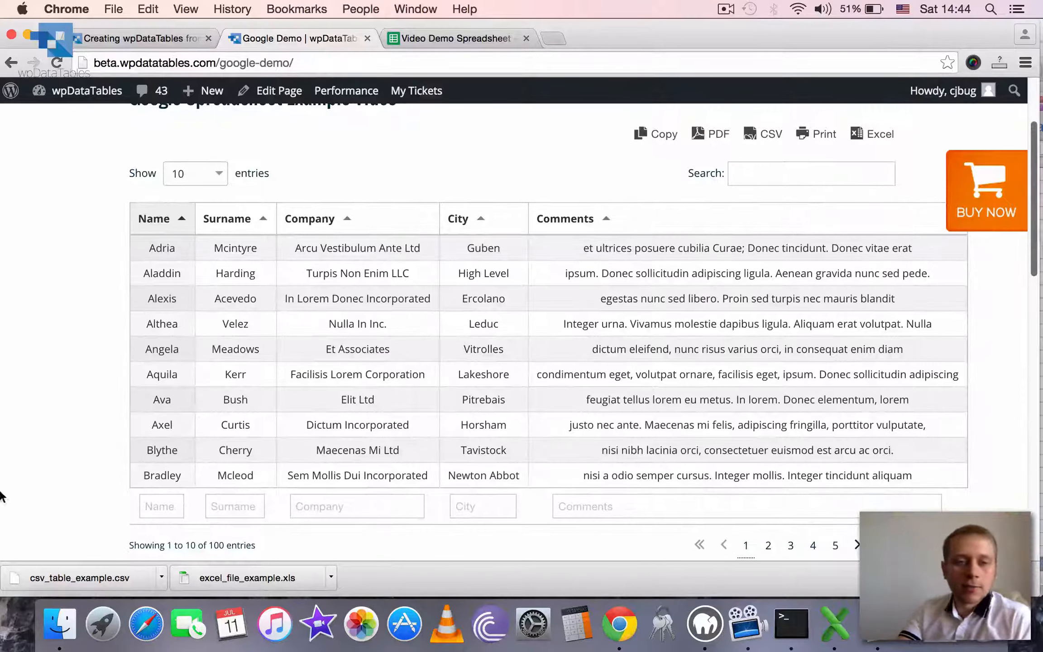